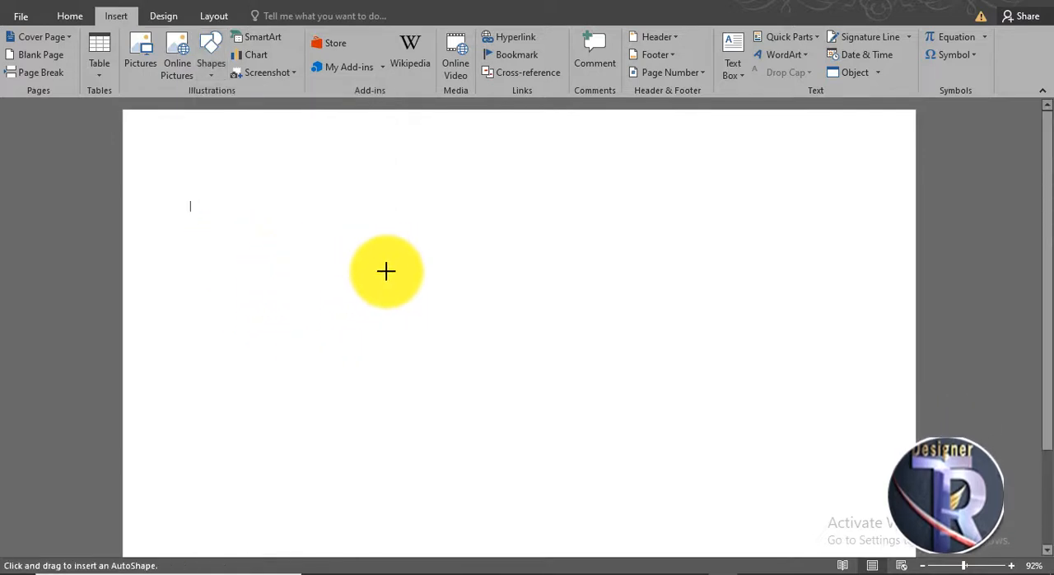
- Draw a donut shape about 3.06 inches across in the middle of the page, with a slightly enlarged hole and the black shape style
drag(386, 271, 595, 479)
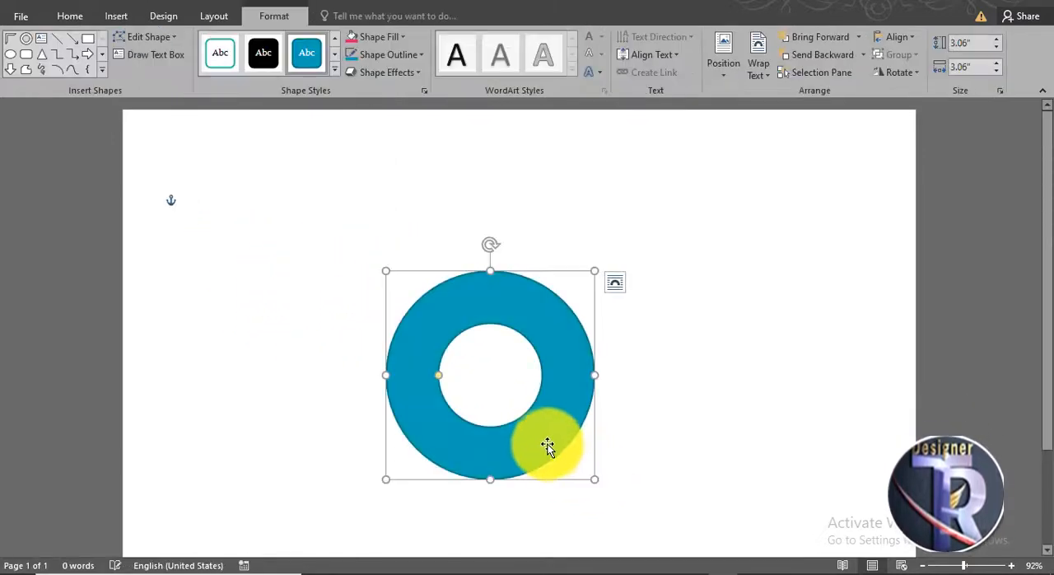
drag(547, 446, 522, 446)
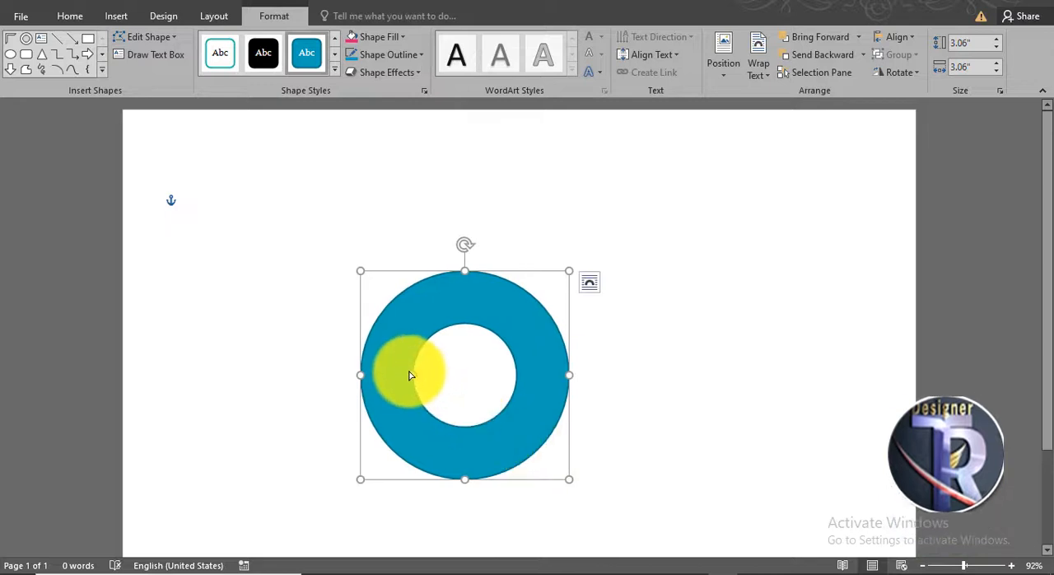
drag(419, 378, 405, 377)
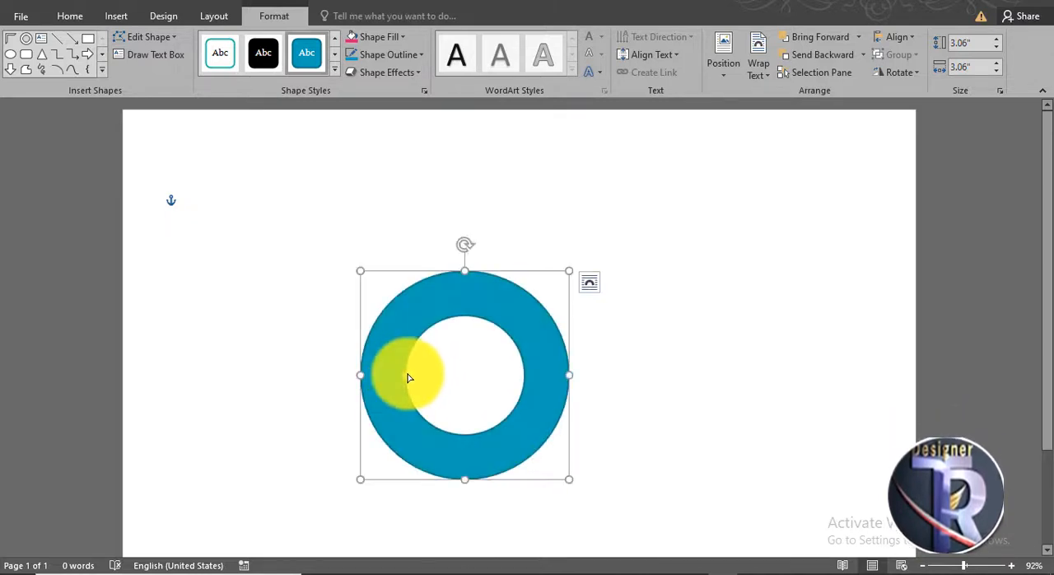
click(266, 54)
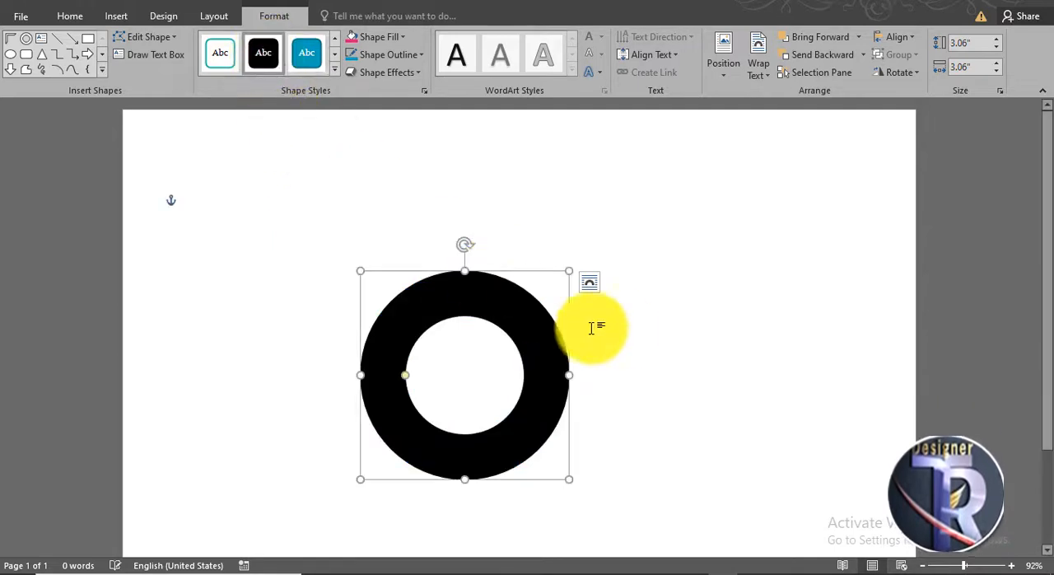
click(633, 319)
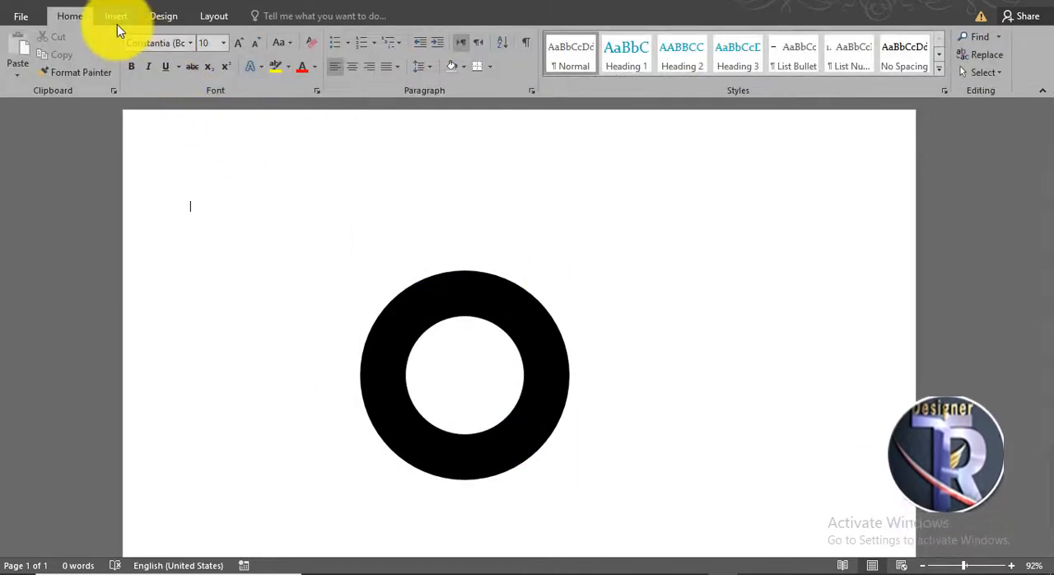
- Draw a half frame about 3.09 inches square and rotate it 45 degrees to form a roof above the ring
click(117, 20)
click(215, 76)
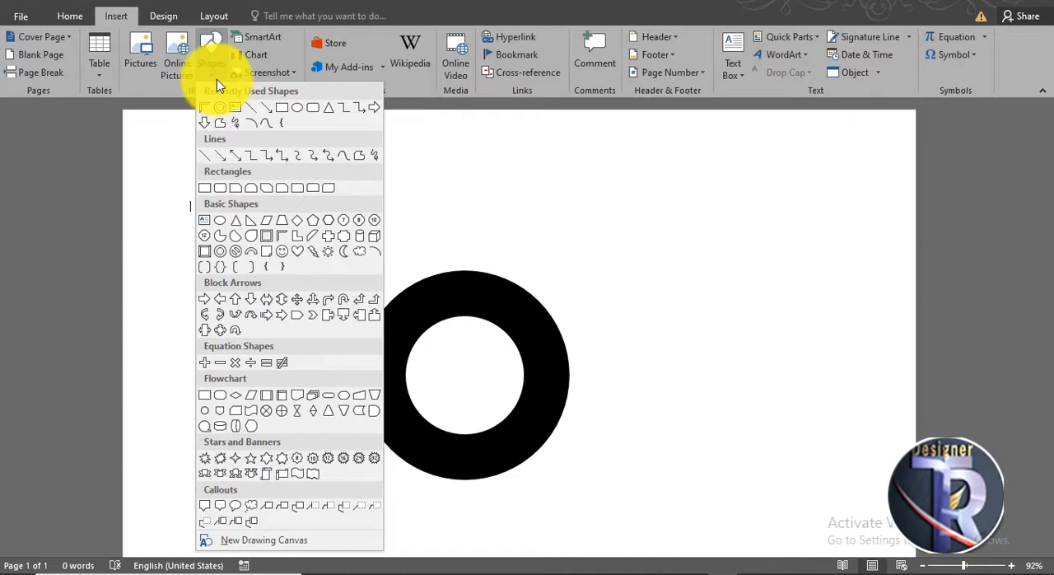
click(277, 241)
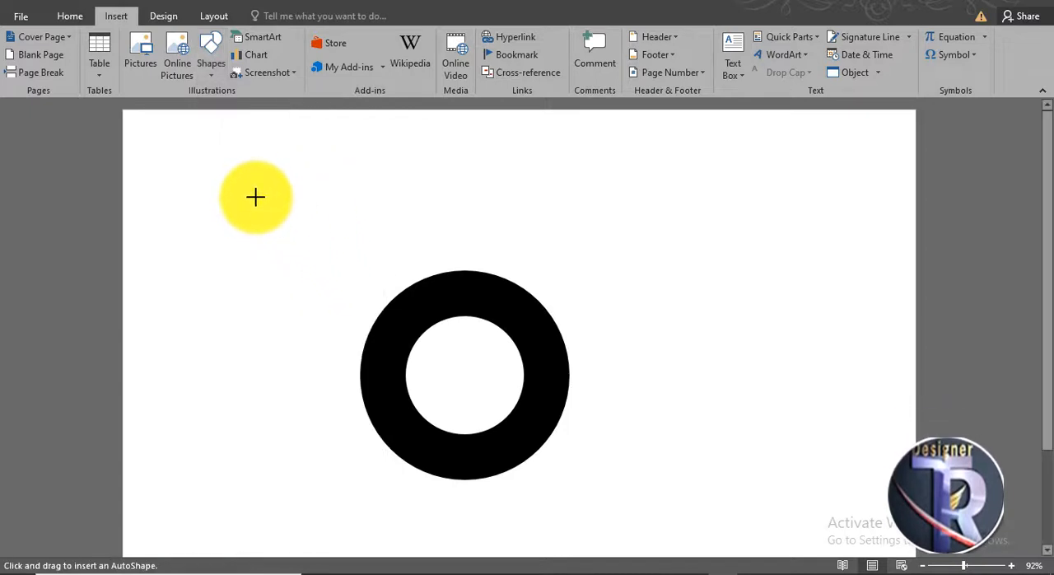
drag(255, 196, 464, 405)
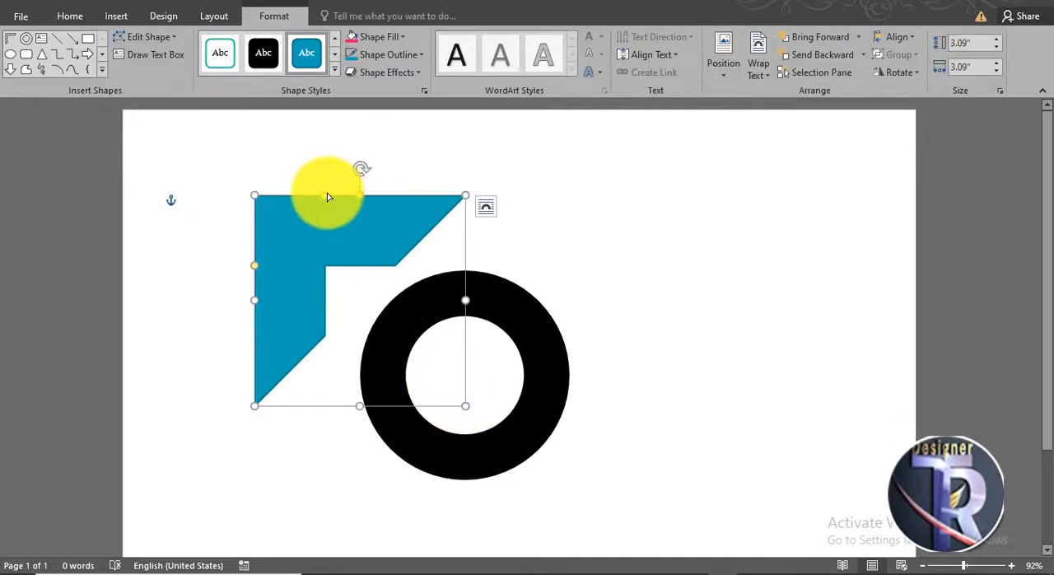
drag(327, 195, 520, 240)
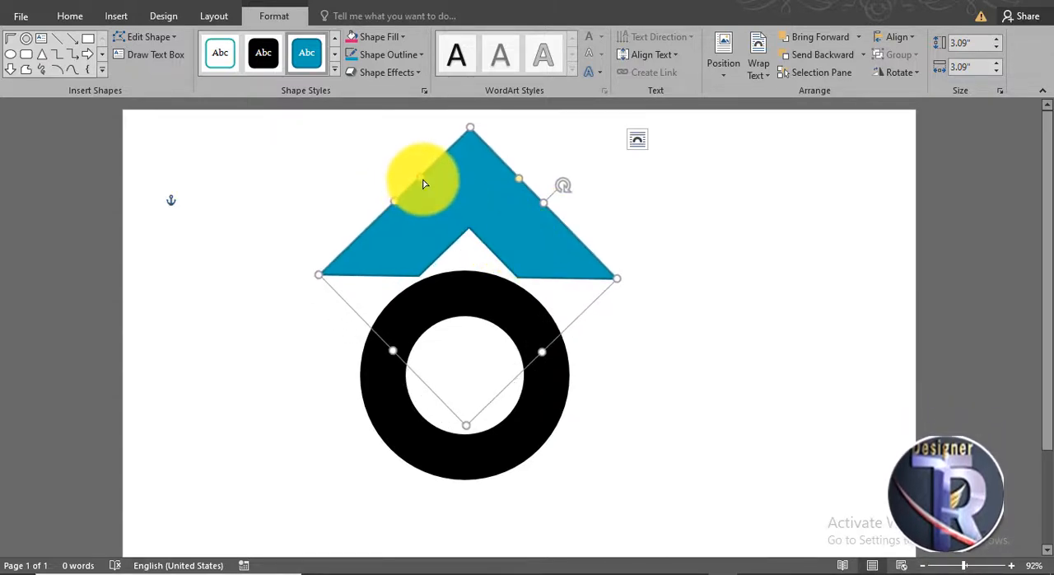
- Thin both arms of the roof shape and enlarge it to about 3.83 inches, centred over the ring
drag(422, 183, 443, 157)
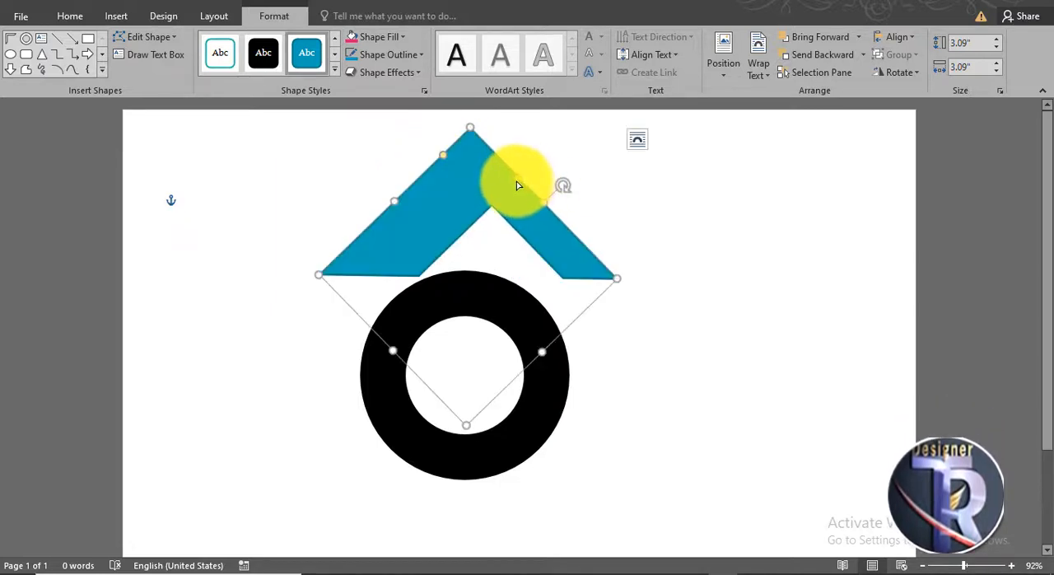
drag(517, 185, 492, 171)
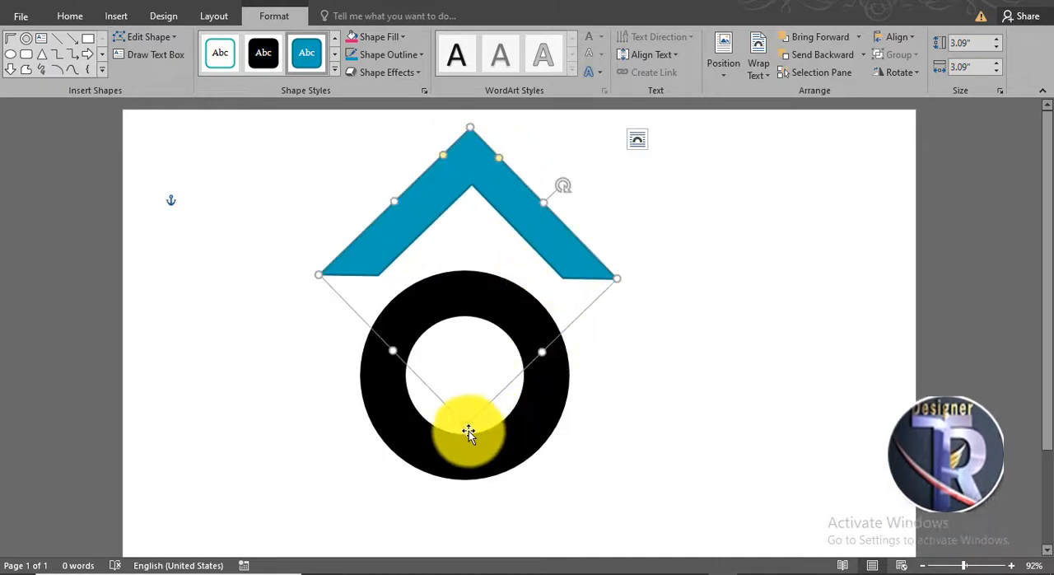
drag(467, 433, 474, 488)
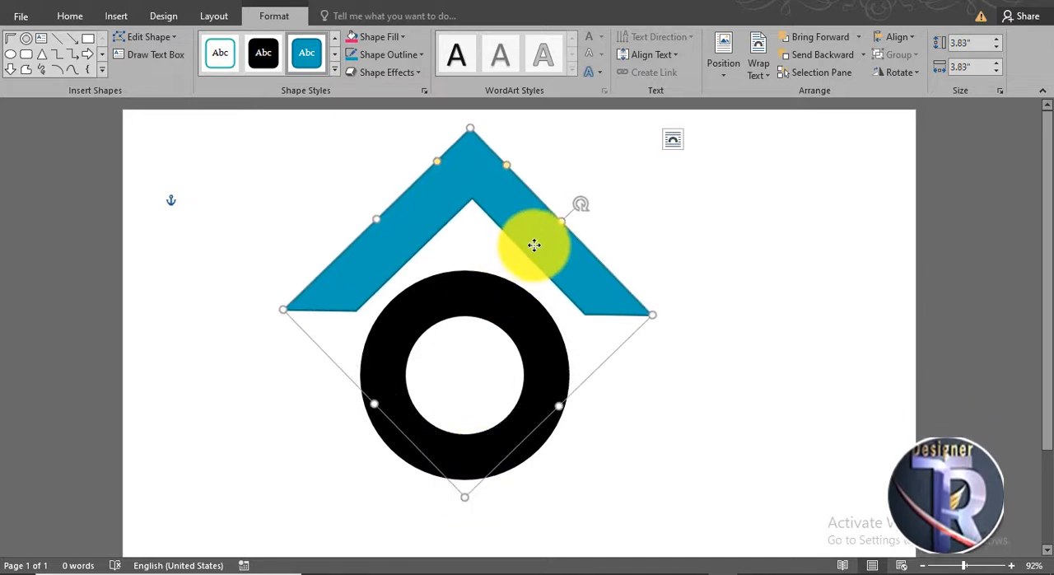
drag(534, 243, 526, 254)
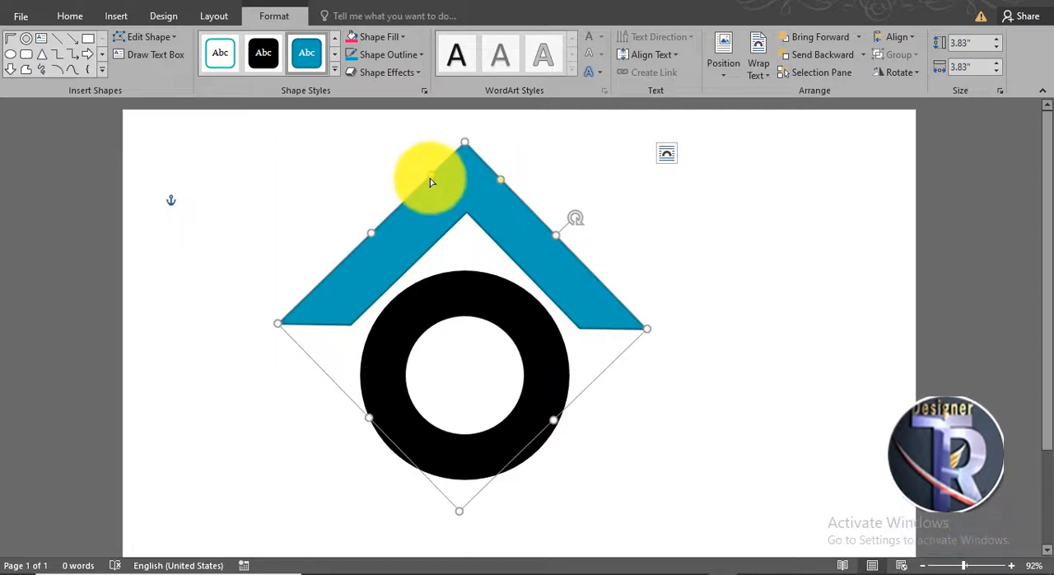
drag(430, 181, 436, 180)
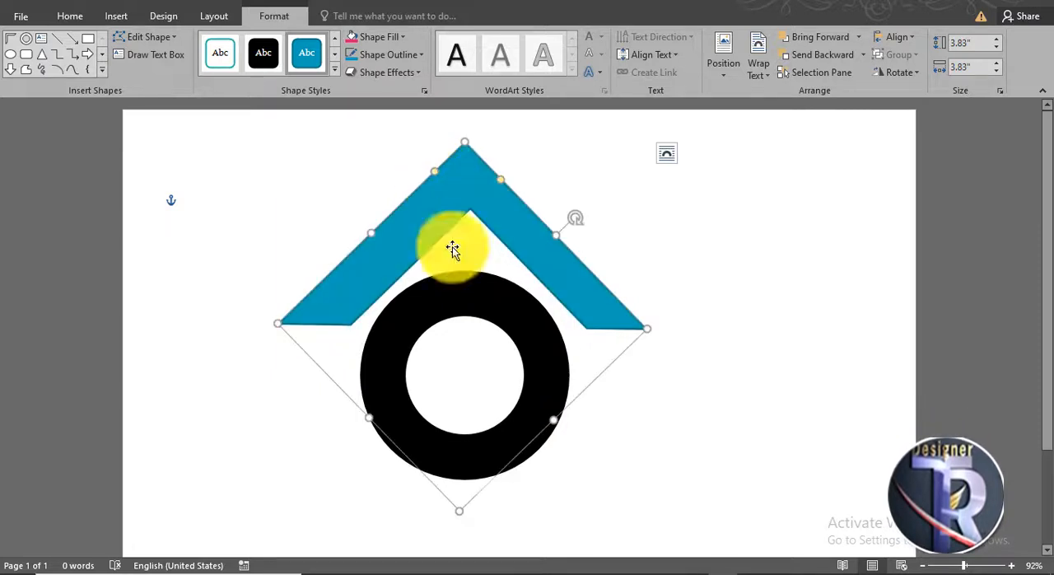
- Apply the black shape style to the roof-shaped half frame
click(741, 436)
click(527, 237)
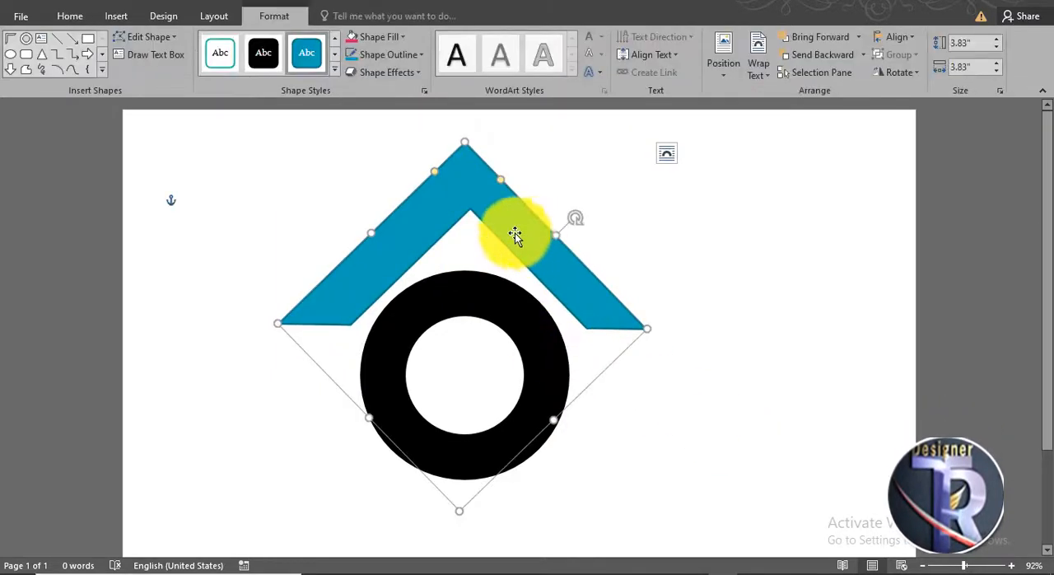
click(265, 58)
scroll(730, 387, down, 2)
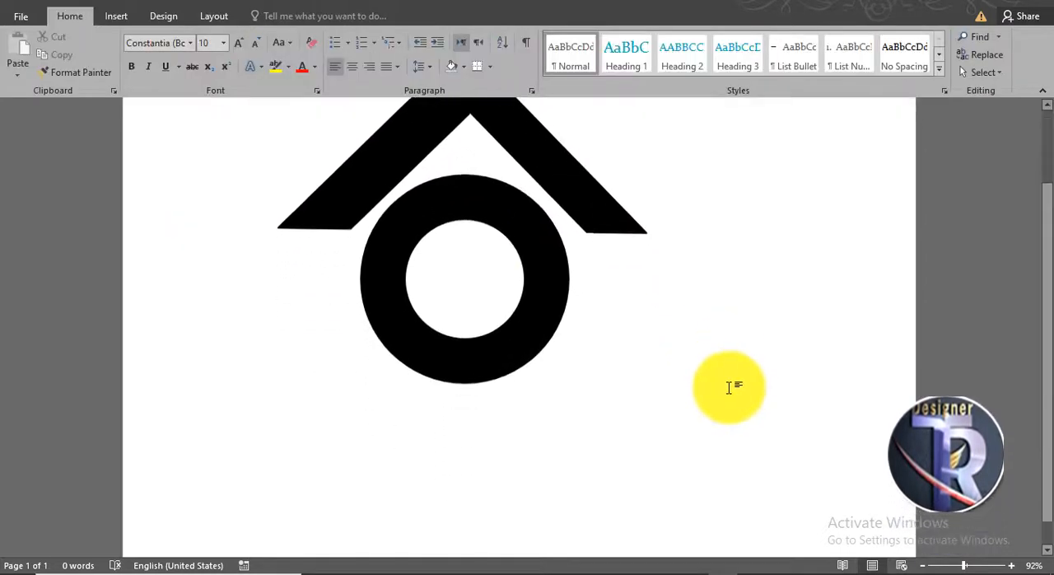
scroll(730, 387, up, 1)
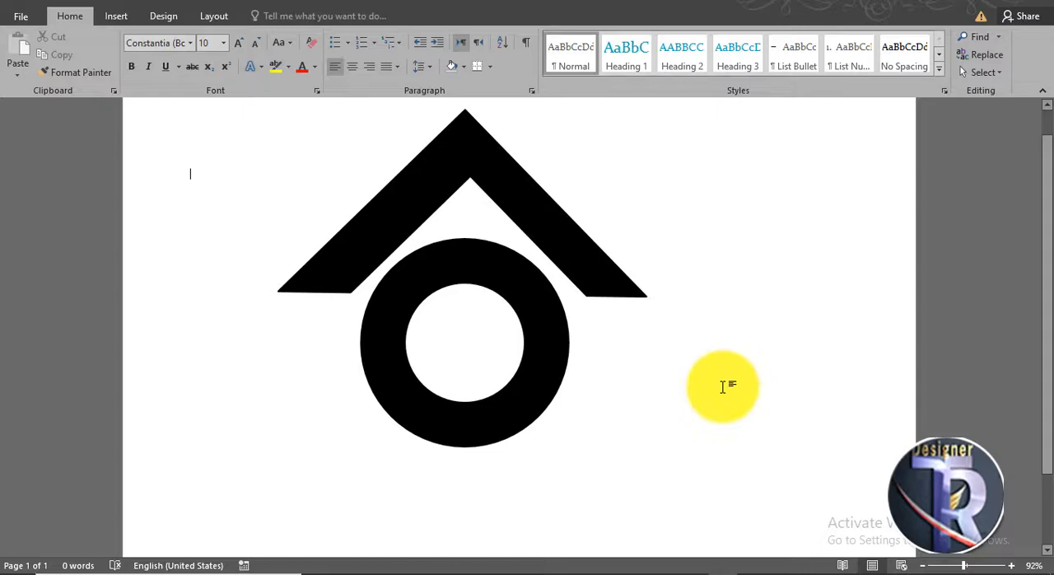
- Draw a second half frame about 2.07 inches square at the ring's lower left, with thin arms and the black shape style
click(118, 17)
click(206, 73)
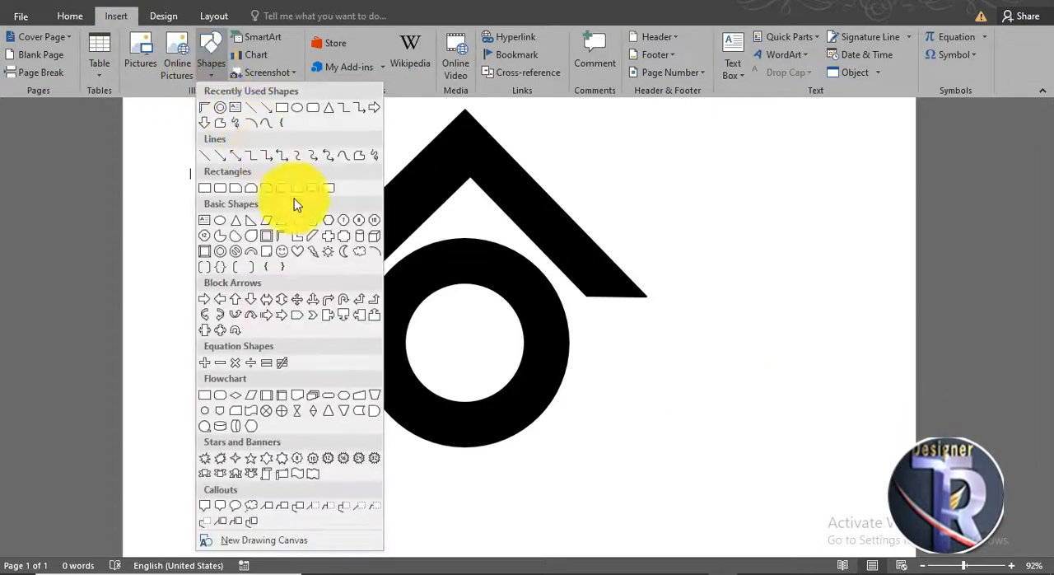
click(278, 235)
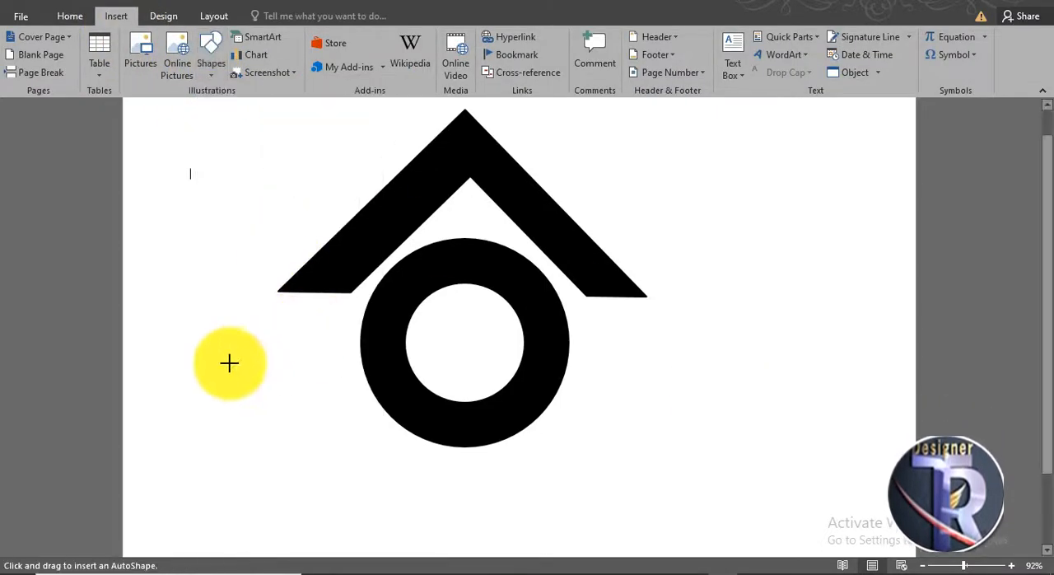
drag(245, 372, 386, 514)
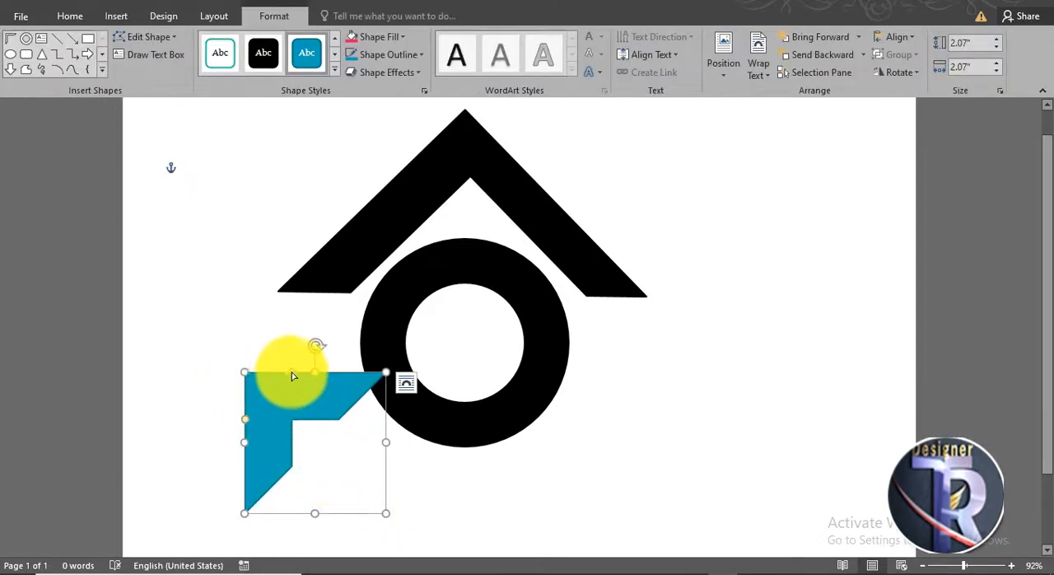
drag(297, 376, 264, 362)
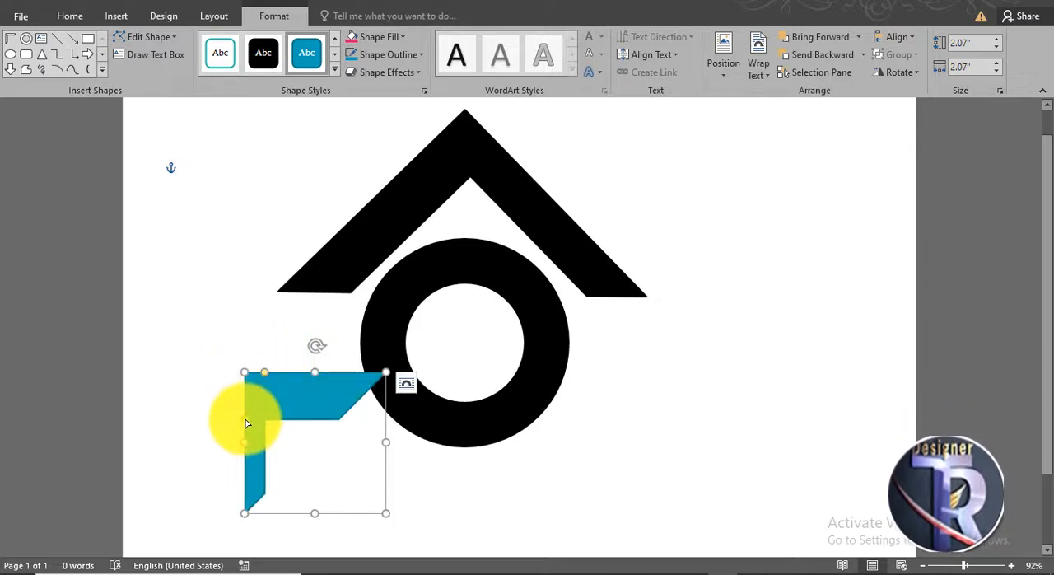
drag(245, 420, 245, 397)
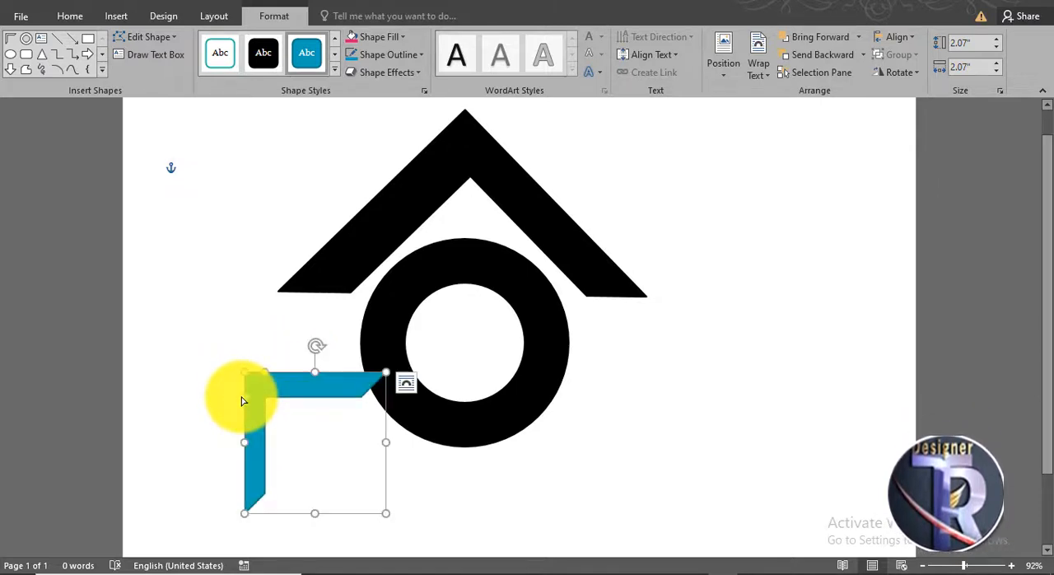
click(260, 52)
- Turn the small half frame into an L shape at the ring's lower left and place a copy to the right of the ring
drag(316, 347, 570, 419)
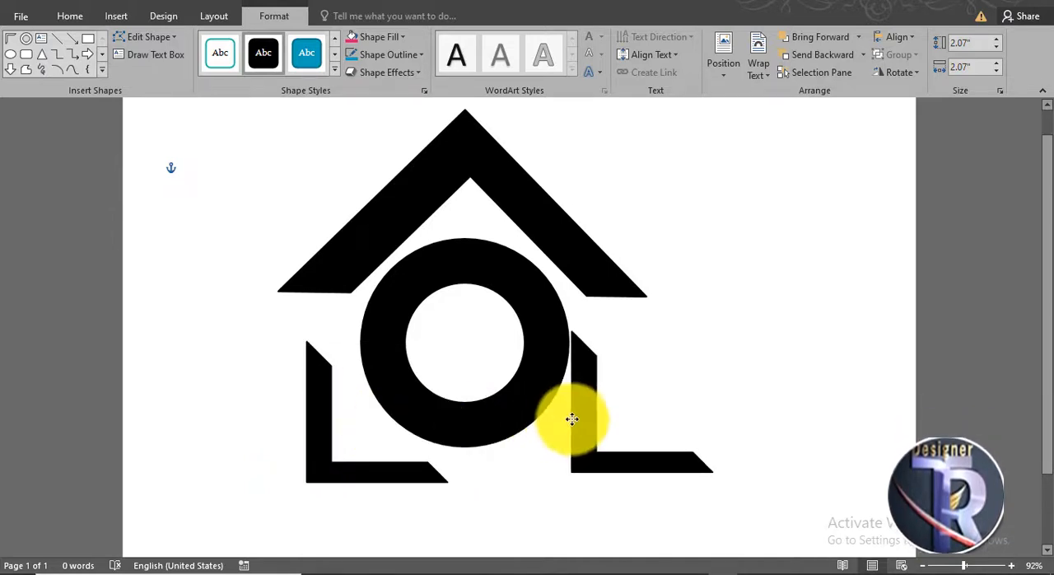
click(787, 405)
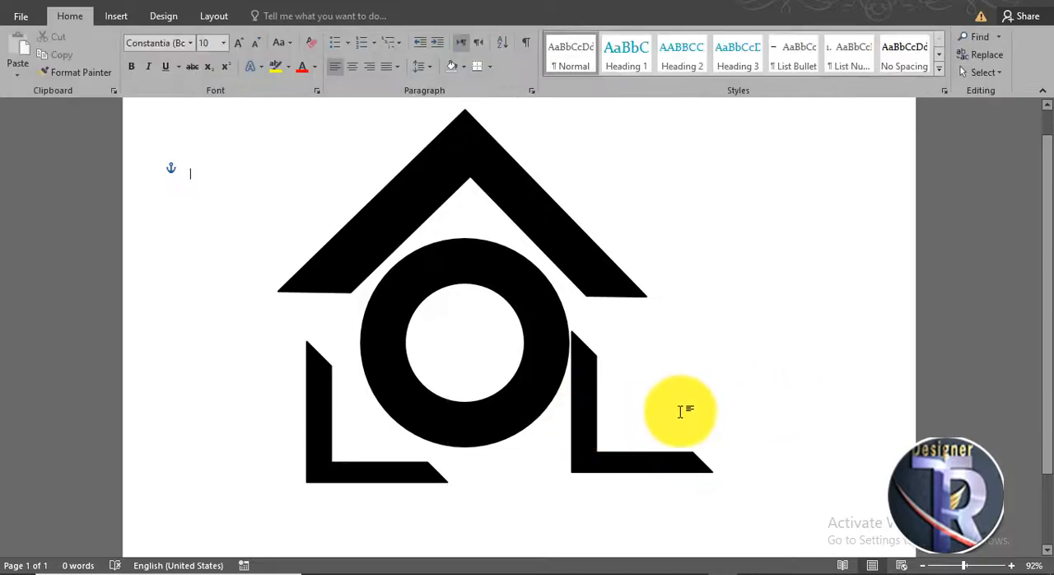
- Flip the copied L shape horizontally and align it at the ring's lower right to mirror the other one
click(596, 430)
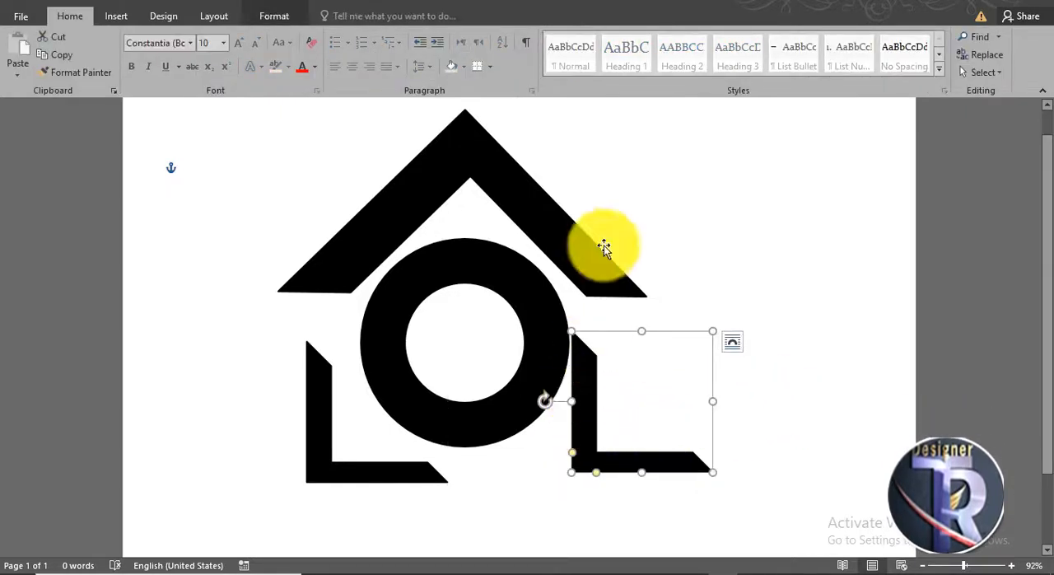
click(258, 18)
click(903, 74)
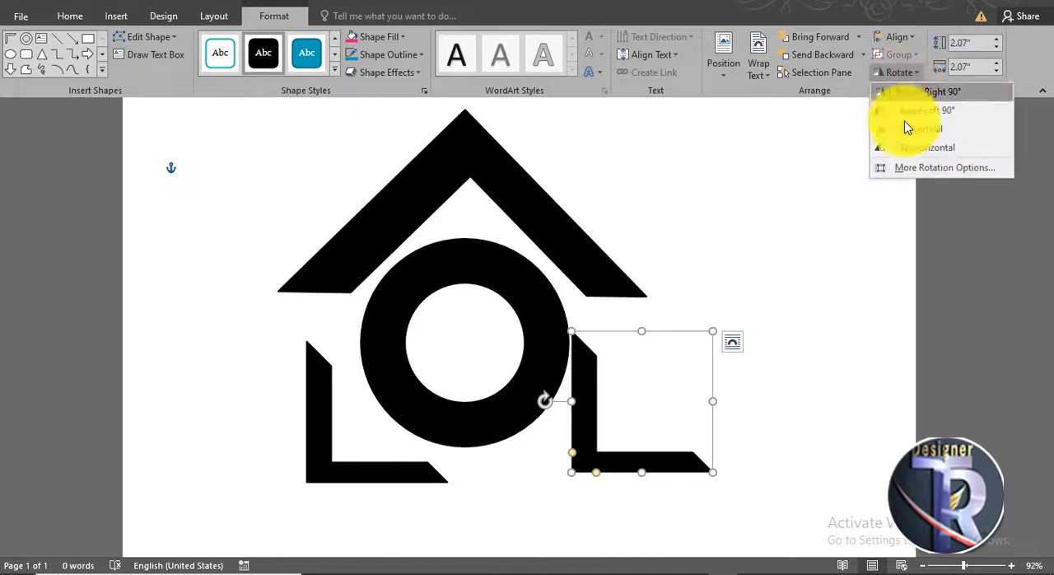
click(919, 158)
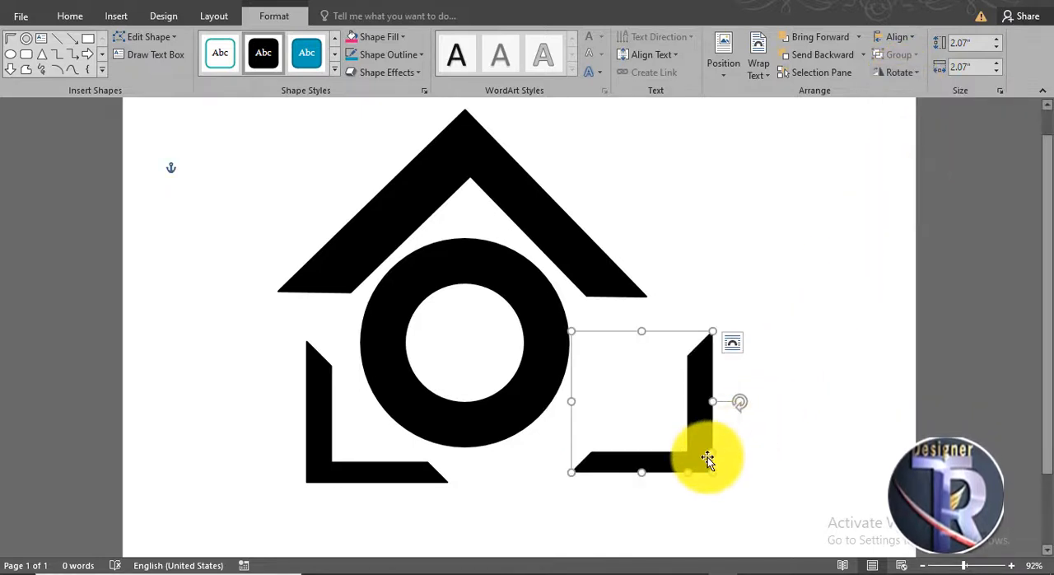
drag(707, 457, 604, 466)
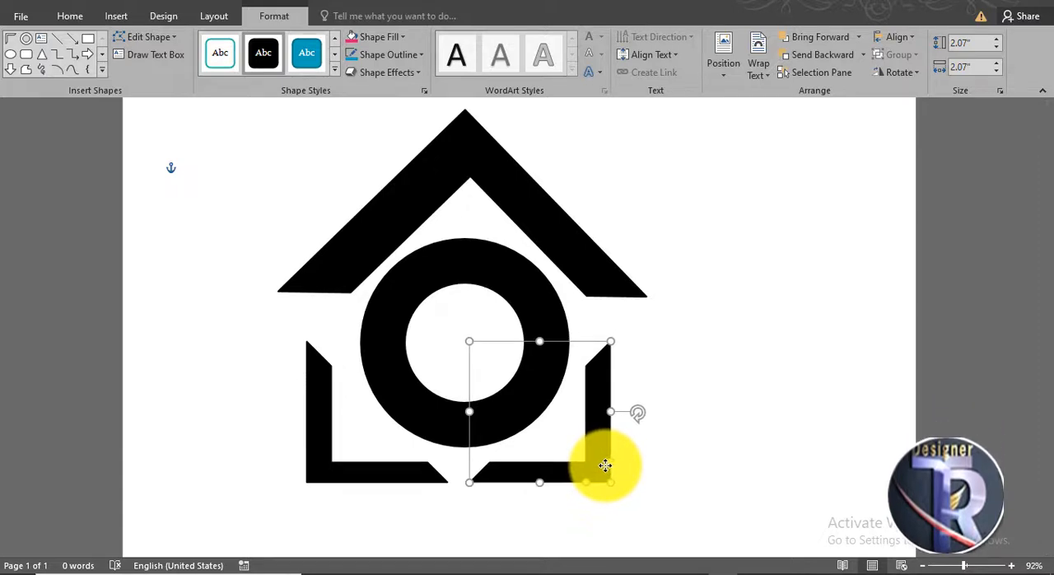
click(706, 464)
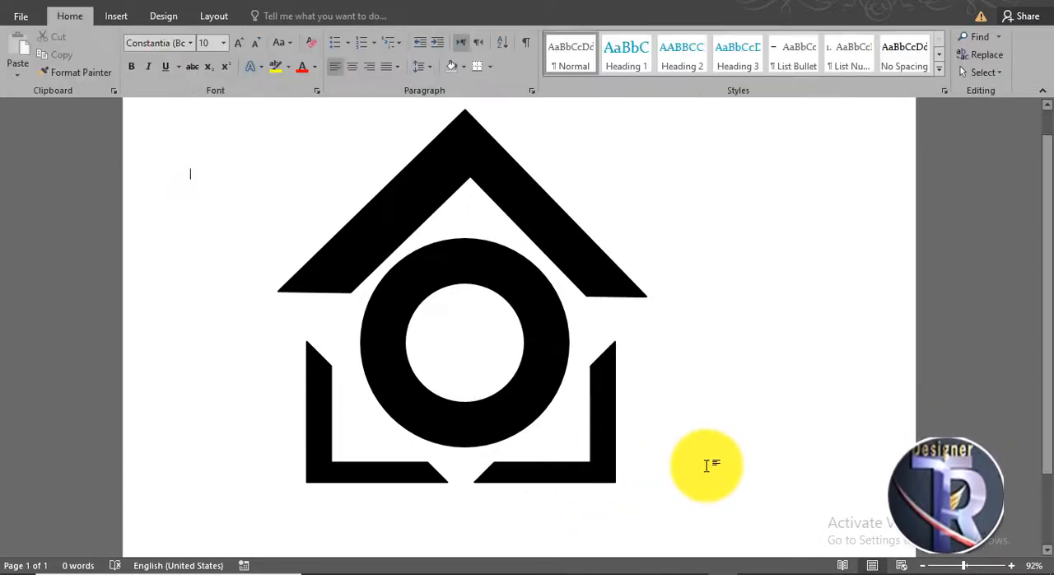
click(389, 468)
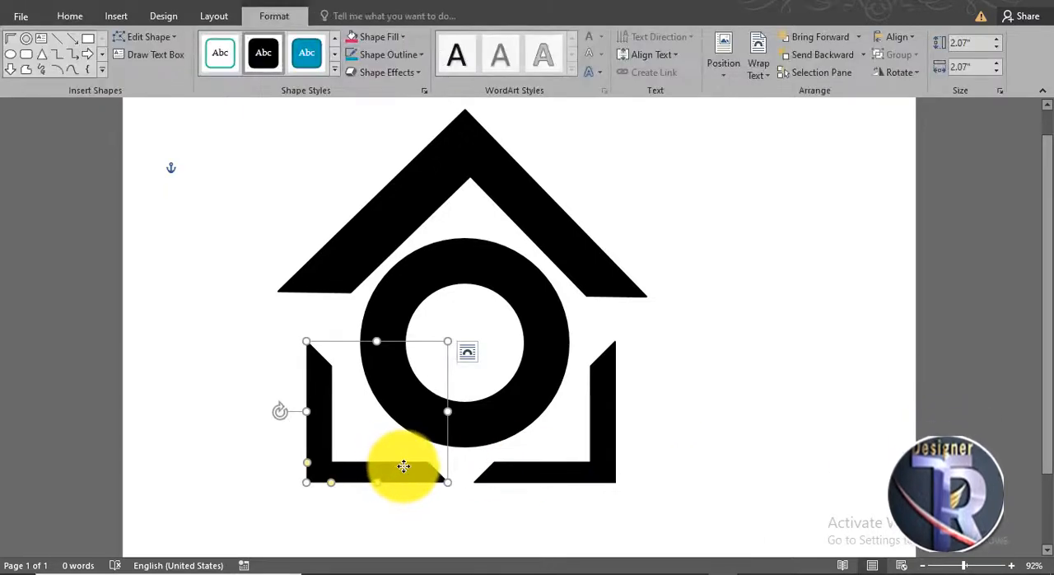
click(730, 454)
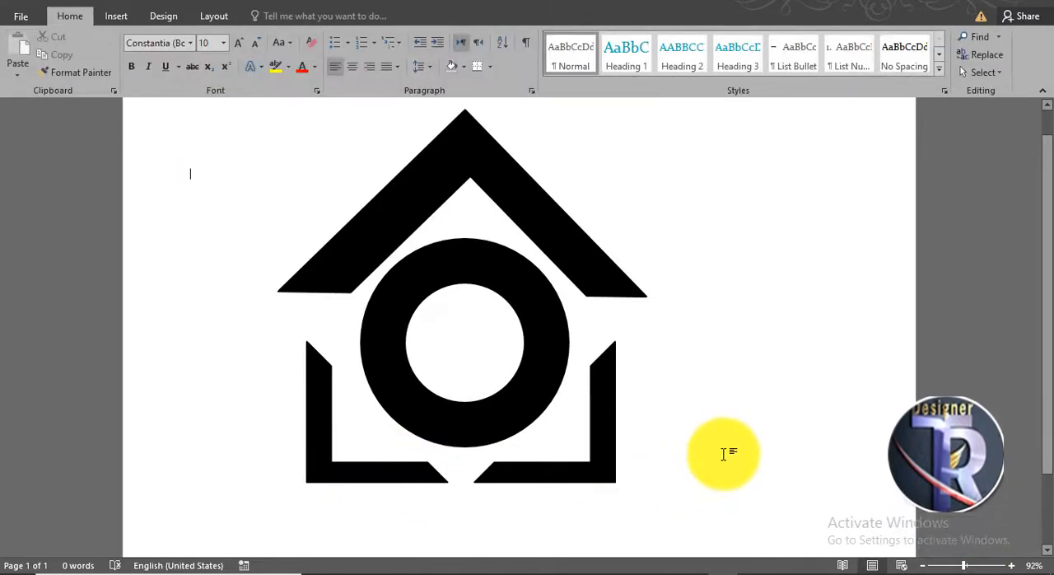
scroll(725, 454, up, 1)
scroll(722, 451, down, 1)
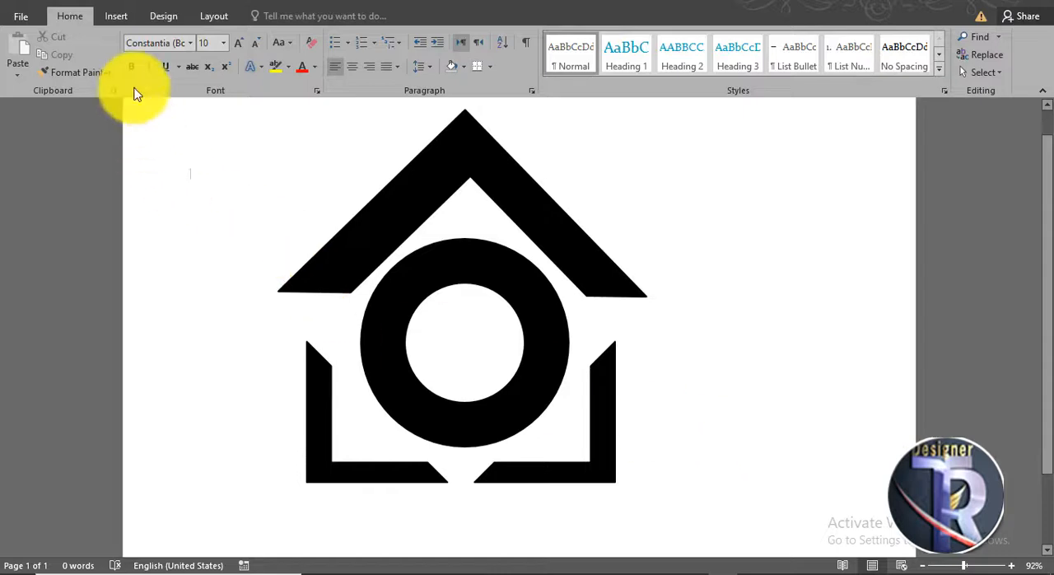
- Draw a small square of about 0.37 inches beside the roof and duplicate it into a two-by-two window grid
click(113, 22)
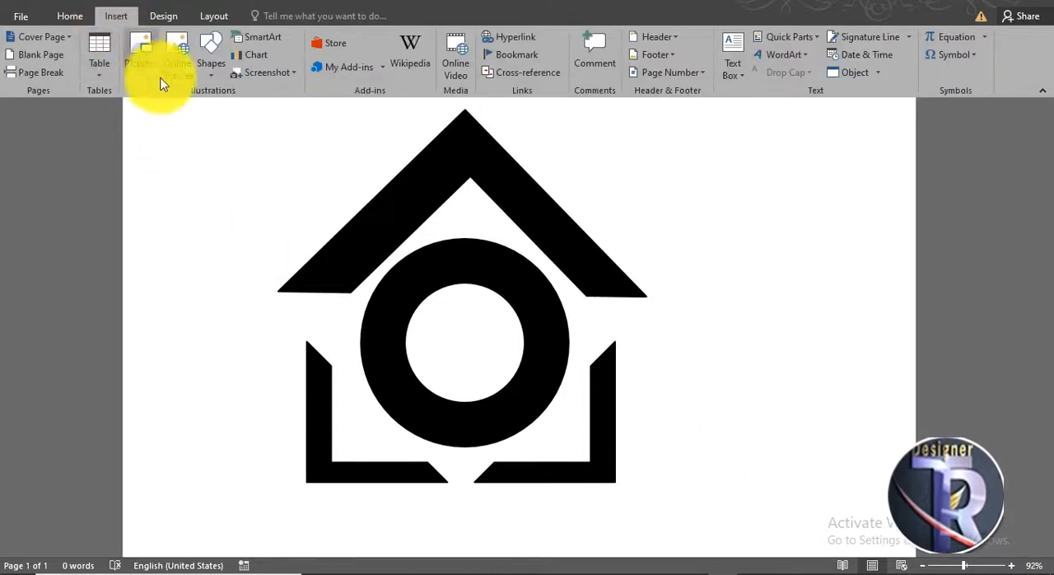
click(217, 54)
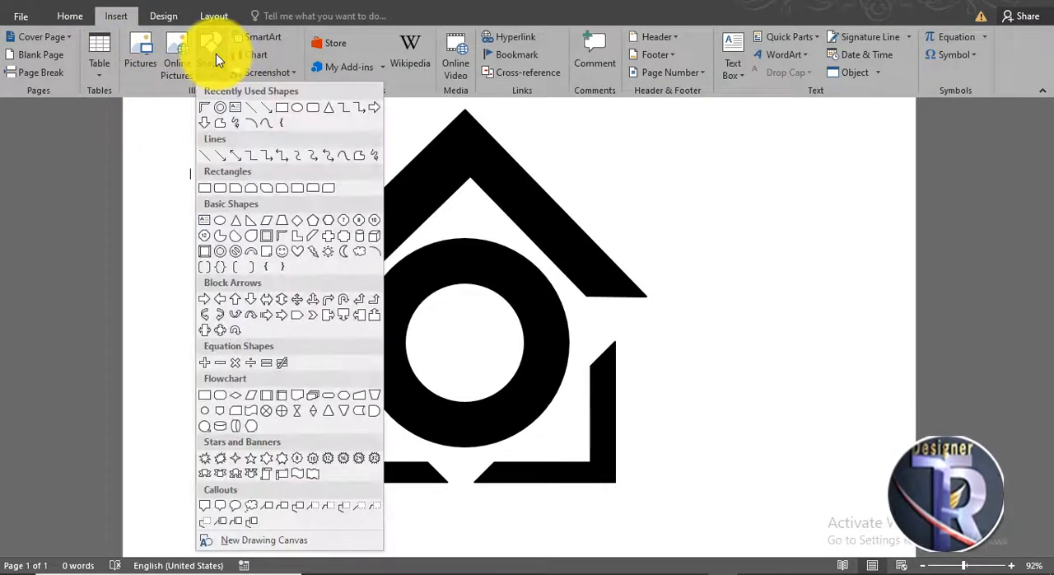
click(280, 115)
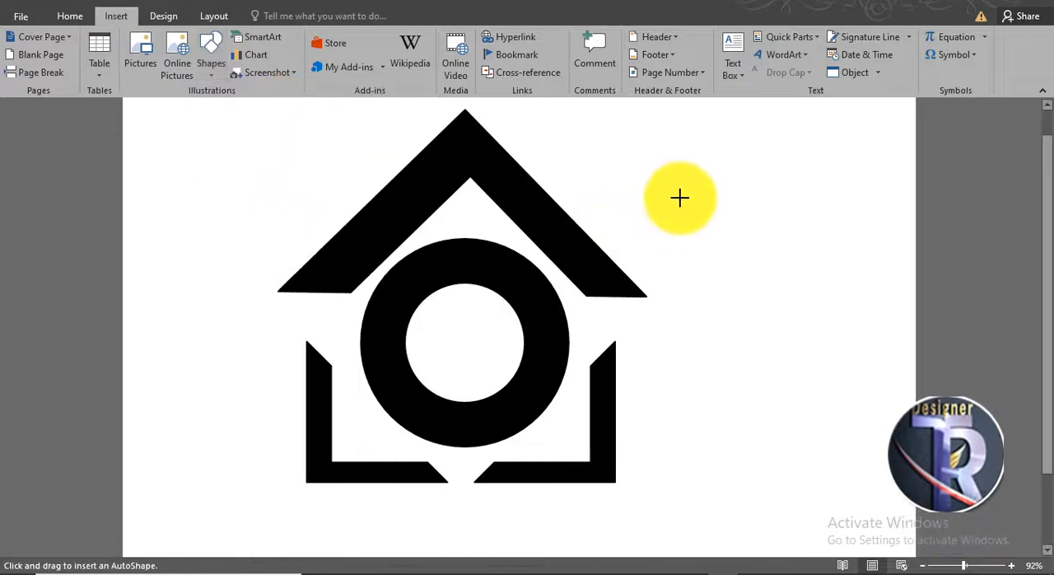
ctrl+scroll(679, 234, up, 3)
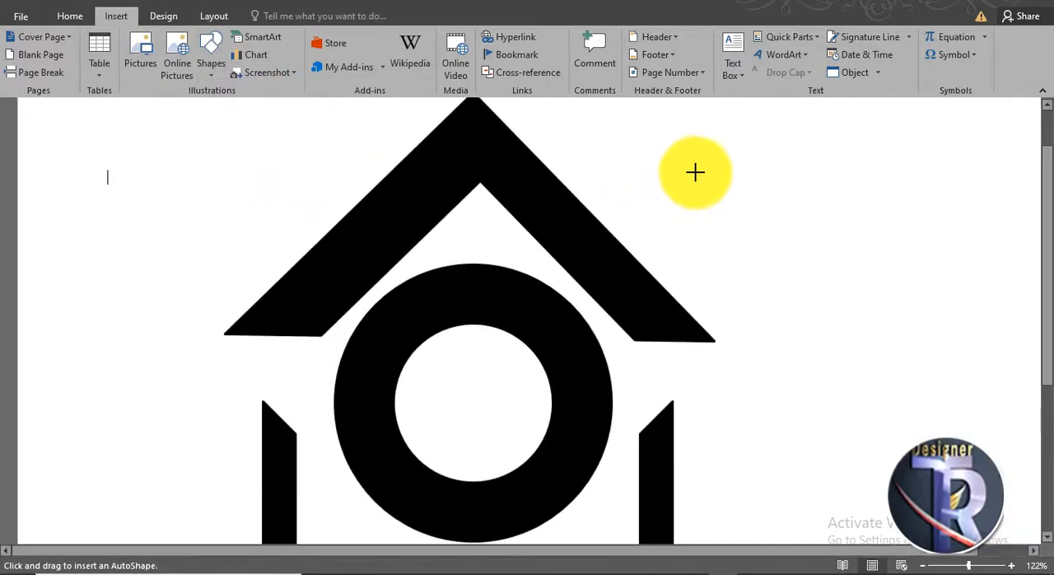
mouse_move(694, 172)
mouse_down()
mouse_move(732, 205)
mouse_move(742, 187)
mouse_move(745, 227)
mouse_up()
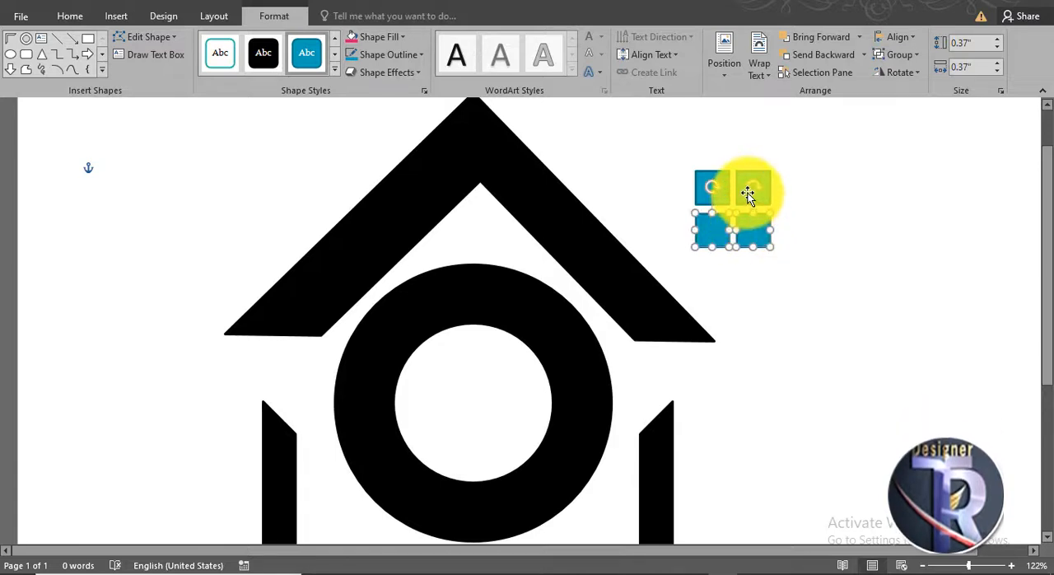
- Select all four small blue squares and group them into a single window object
shift+click(746, 188)
shift+click(712, 181)
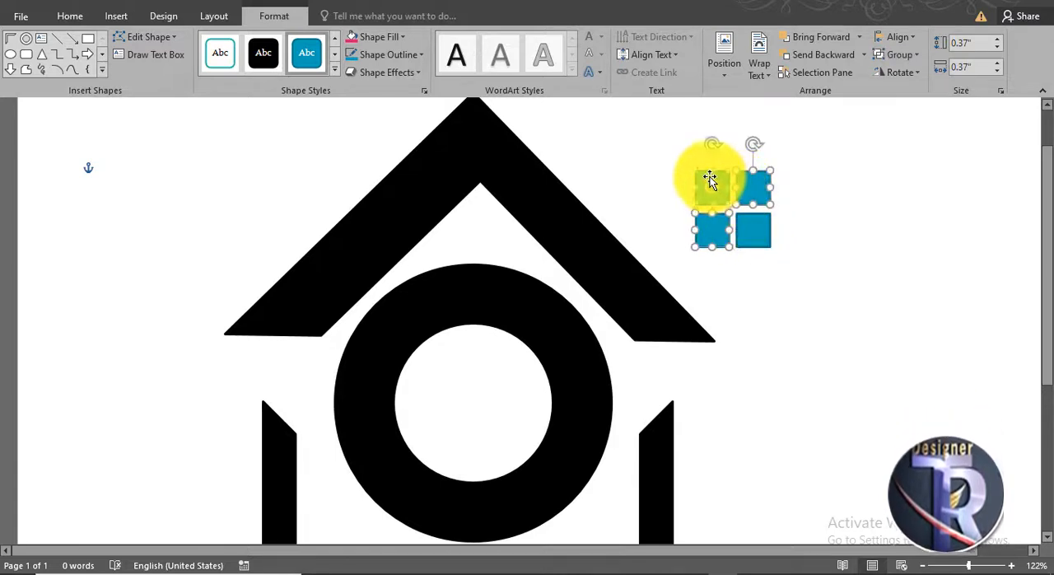
right_click(743, 238)
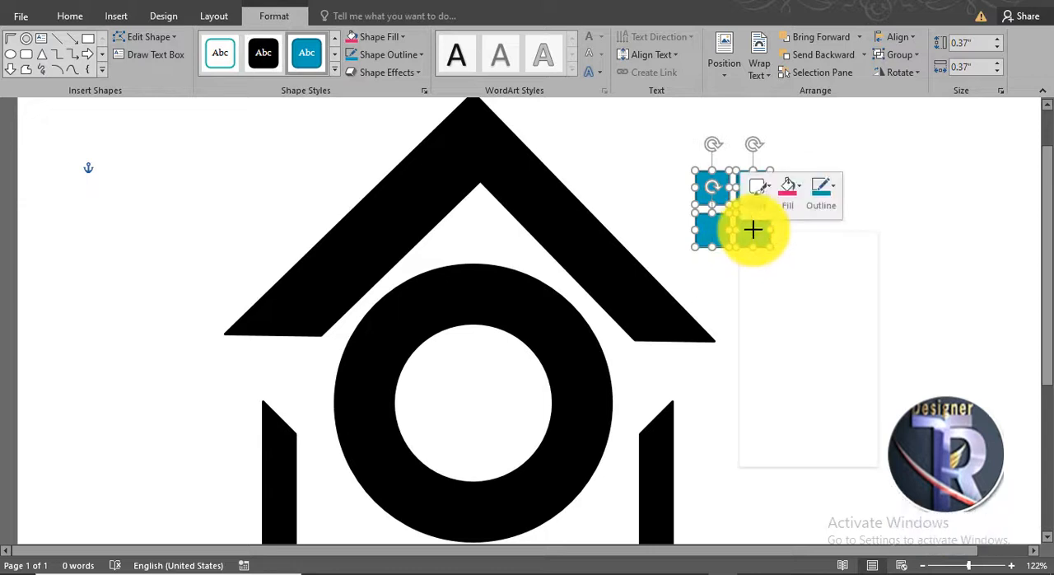
mouse_move(804, 320)
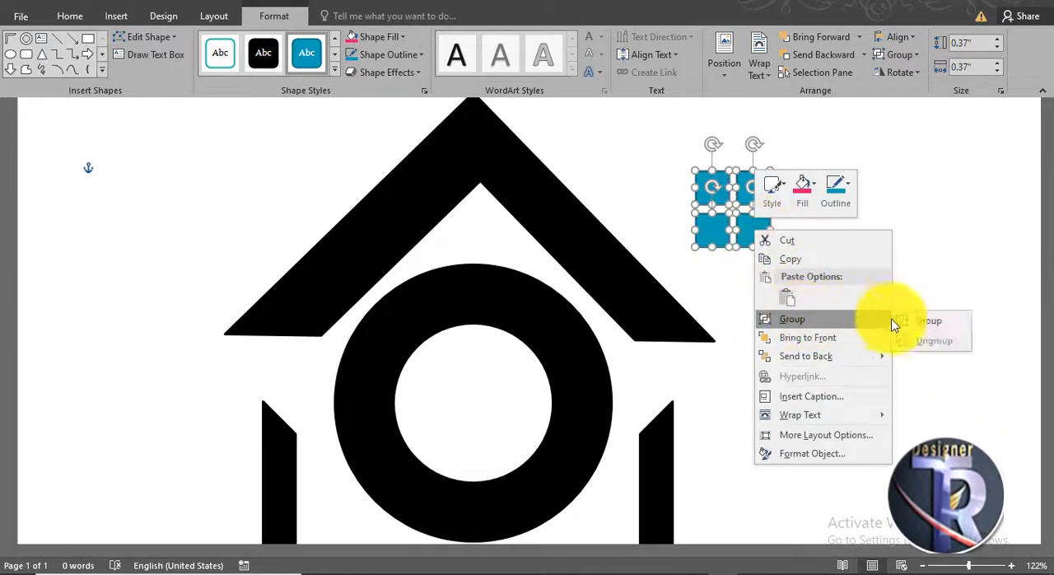
click(917, 327)
ctrl+scroll(741, 230, down, 2)
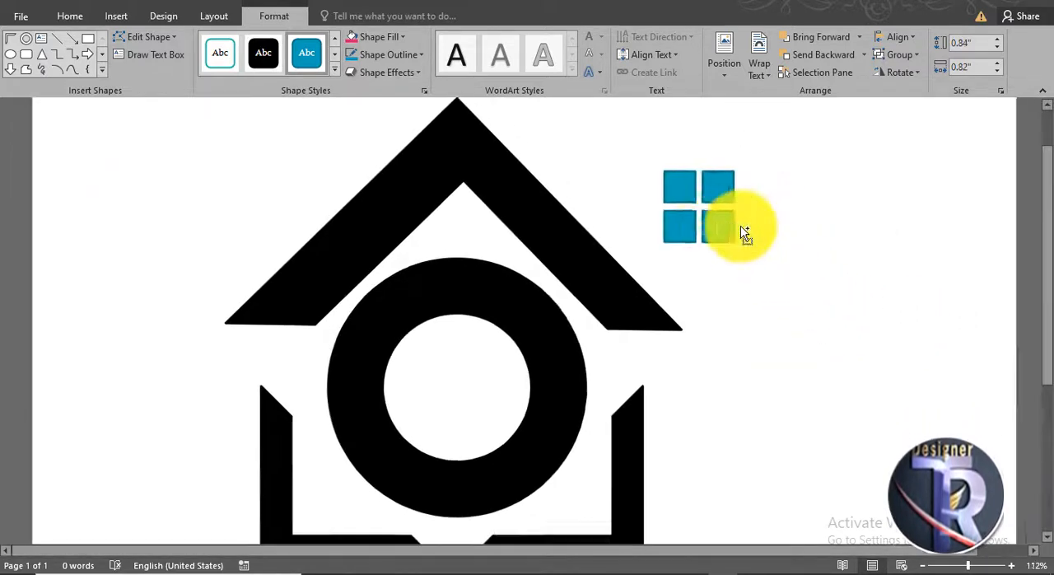
- Center the grouped window inside the ring and apply the black shape style to it
drag(671, 219, 479, 385)
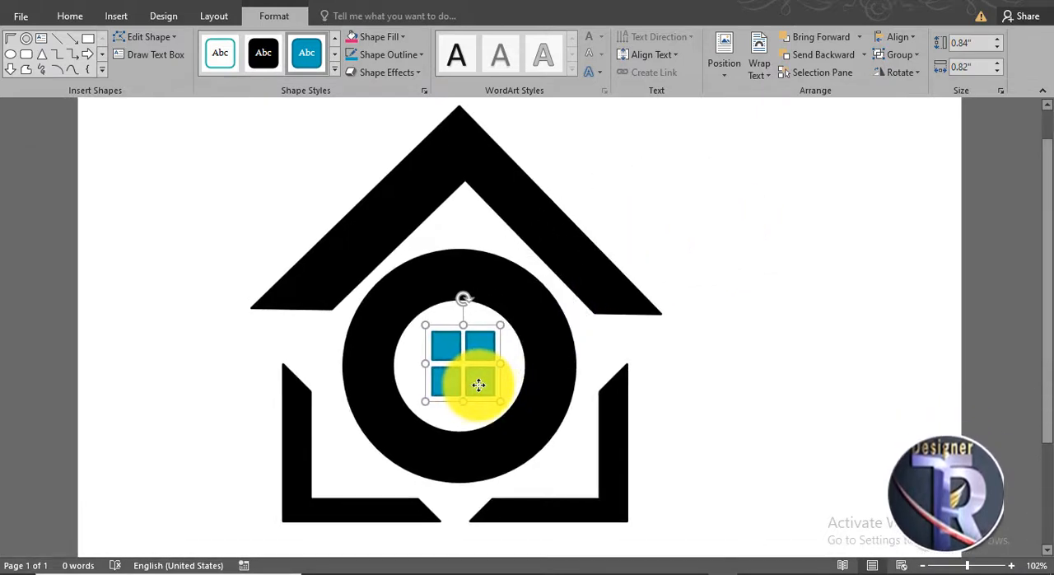
click(275, 68)
click(722, 341)
scroll(722, 341, down, 2)
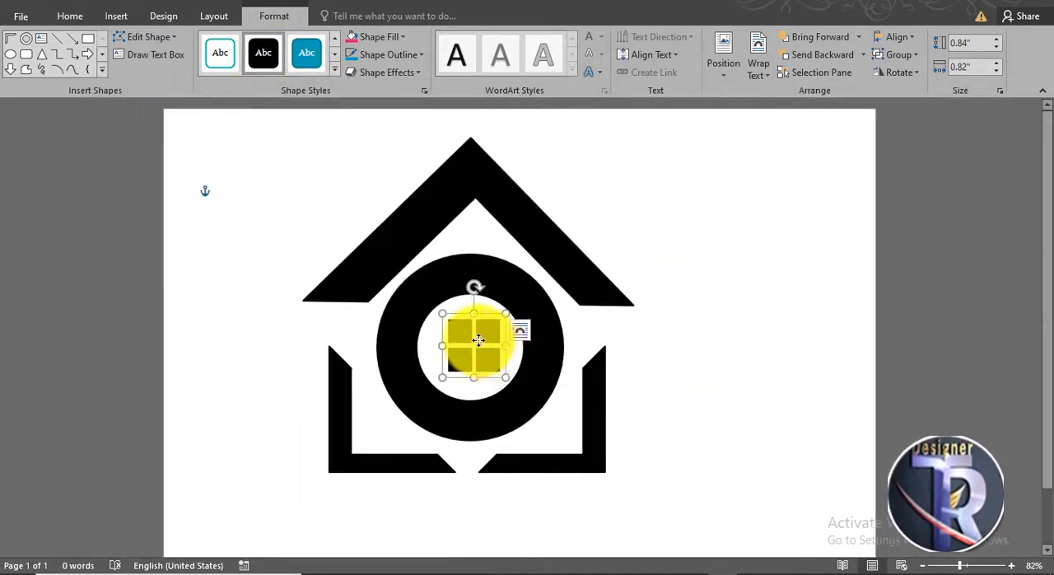
drag(479, 339, 480, 340)
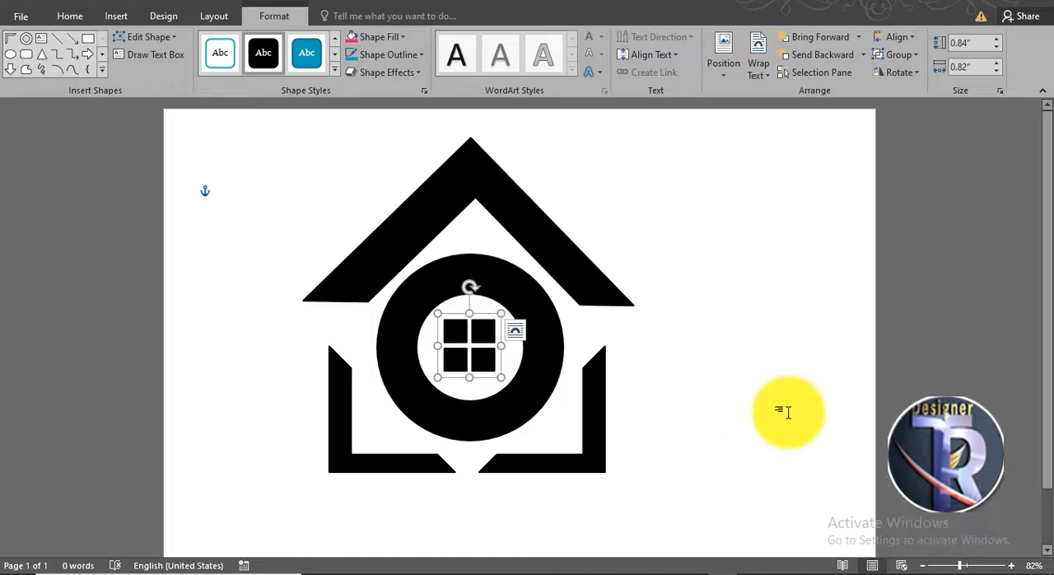
click(782, 411)
- Group the roof, ring, window and both L shapes into one logo, and place a copy beside it on the page
scroll(782, 412, down, 1)
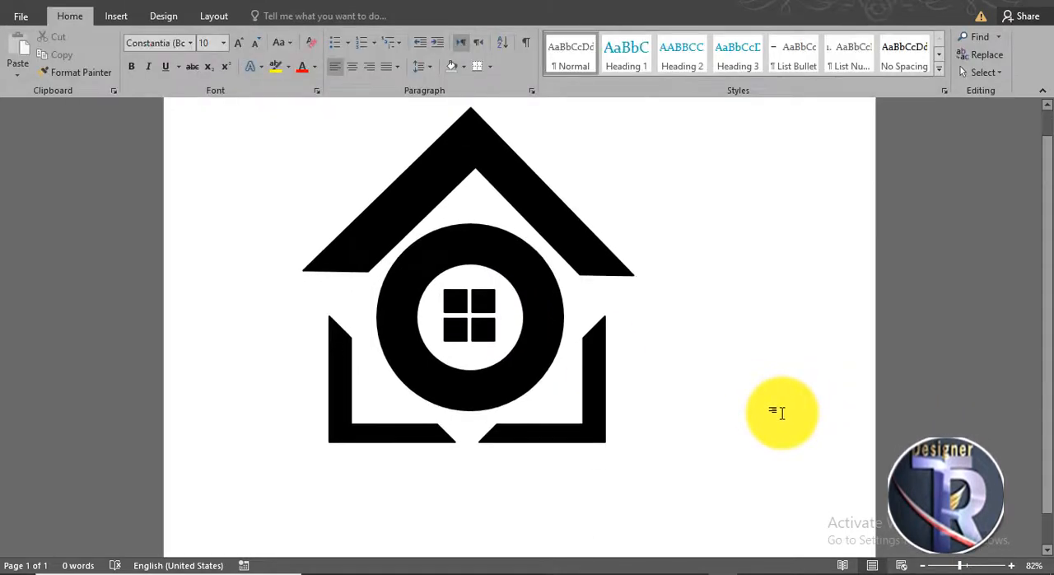
scroll(782, 412, up, 1)
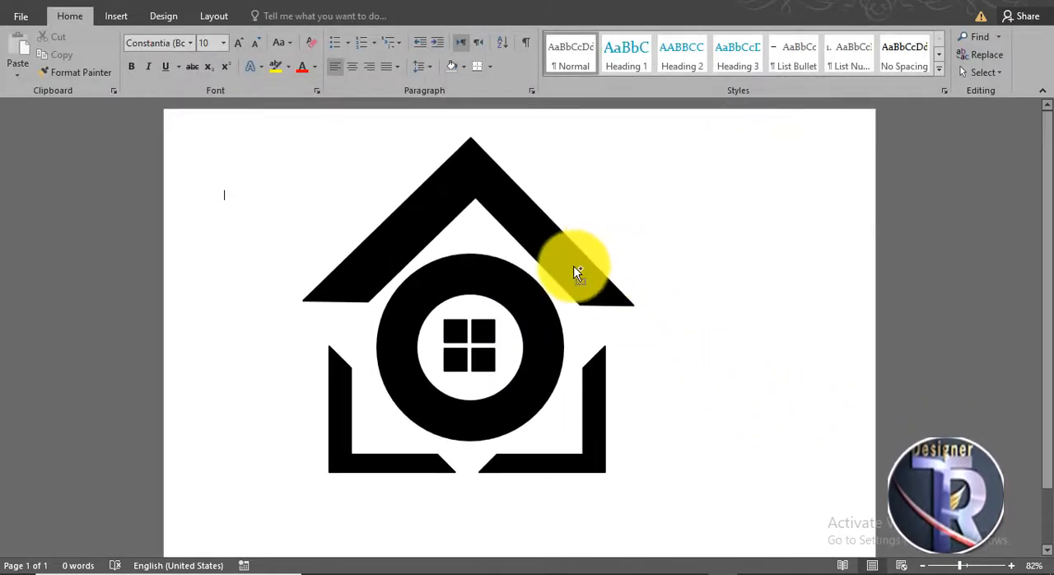
click(576, 273)
shift+click(490, 338)
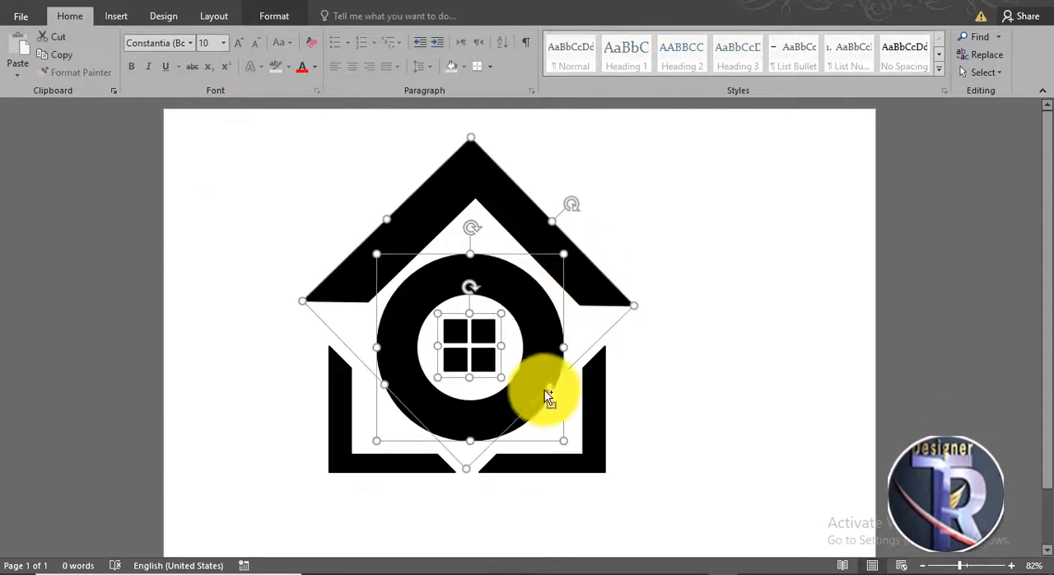
shift+click(601, 413)
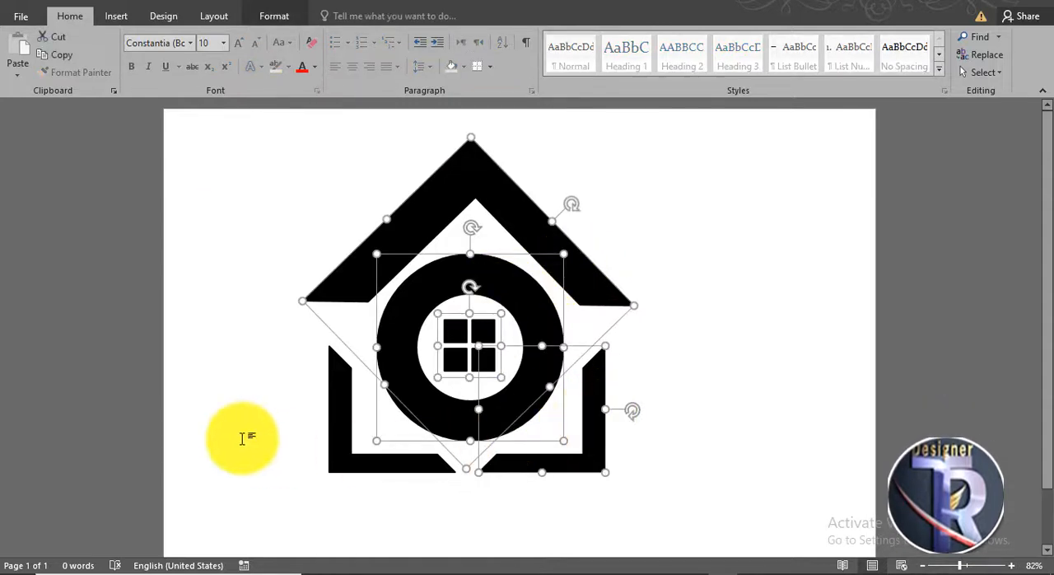
shift+click(330, 417)
right_click(338, 408)
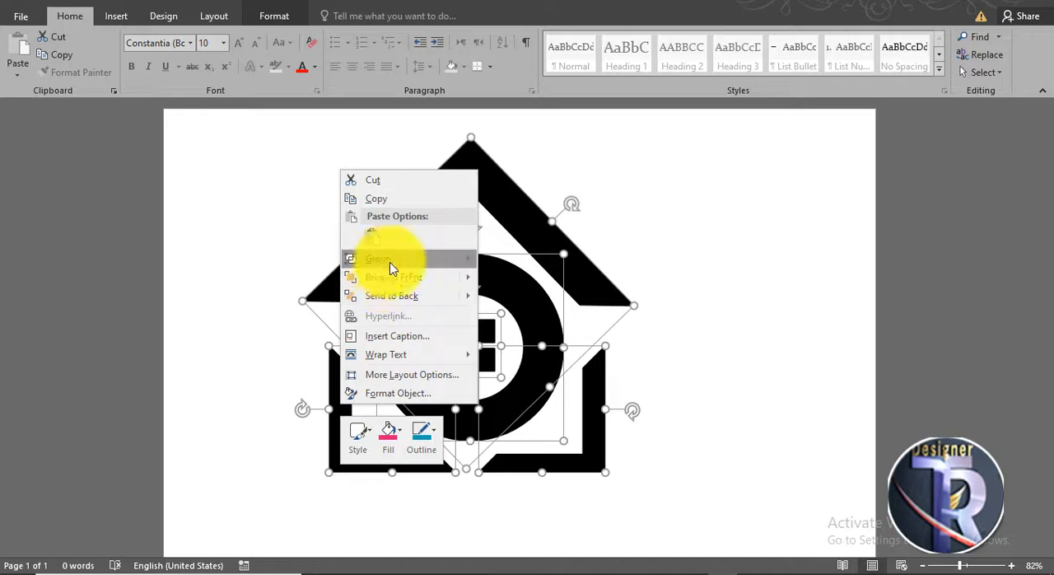
mouse_move(390, 262)
click(504, 261)
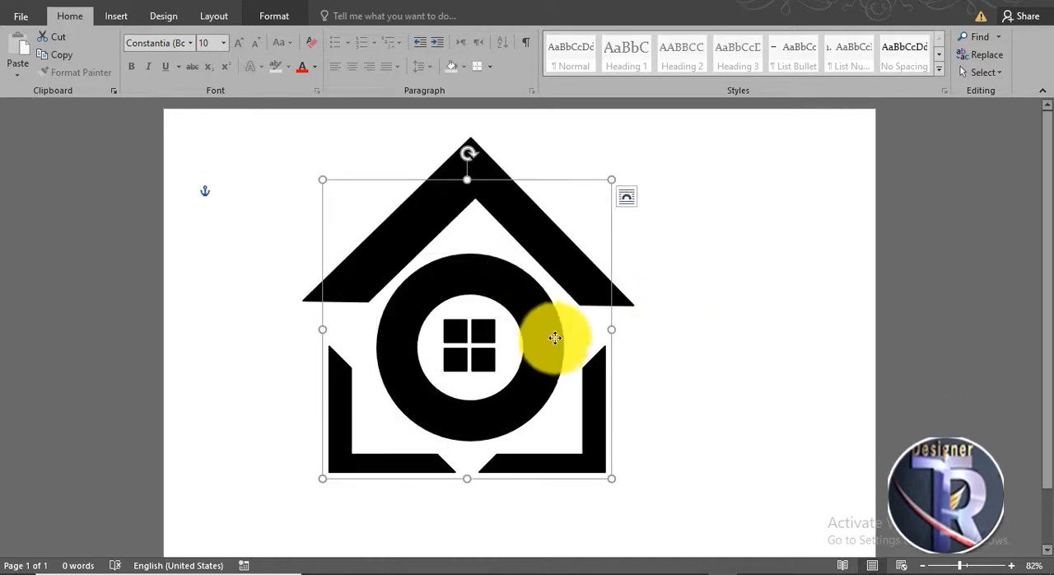
drag(556, 338, 786, 344)
click(911, 365)
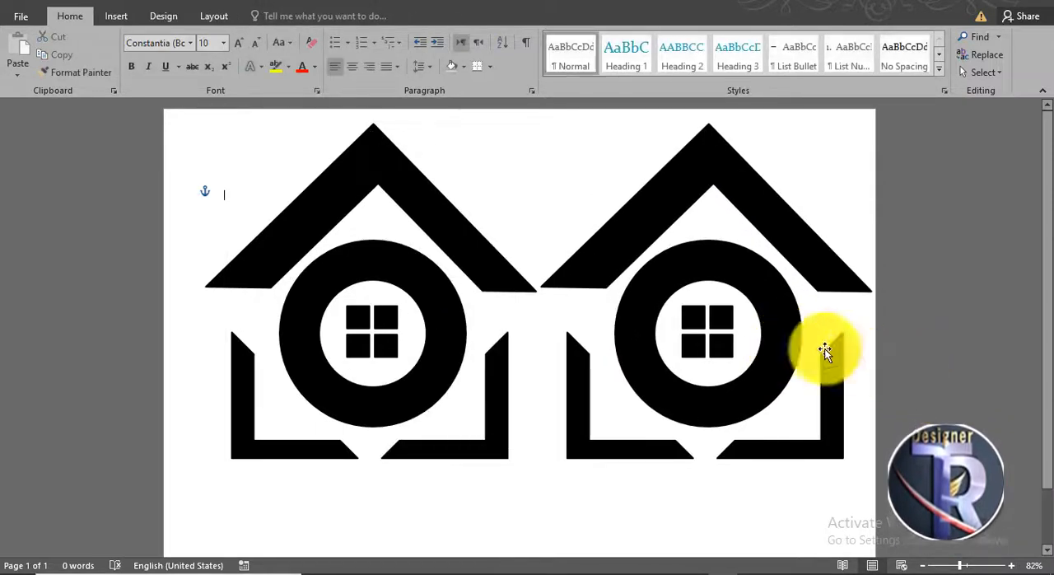
- Fill the right-hand logo copy with dark blue and remove its outline
click(659, 222)
click(276, 16)
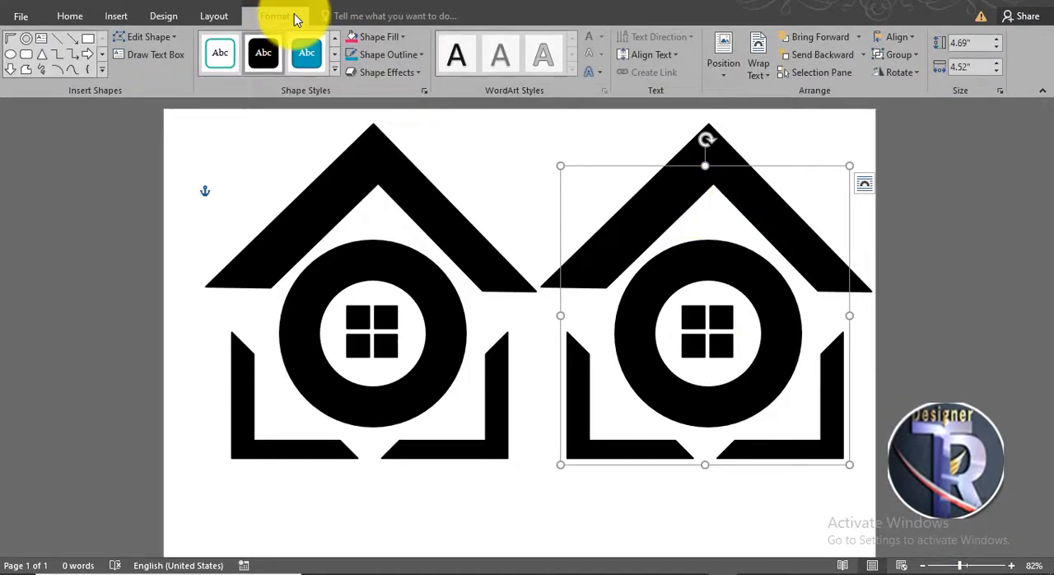
click(384, 37)
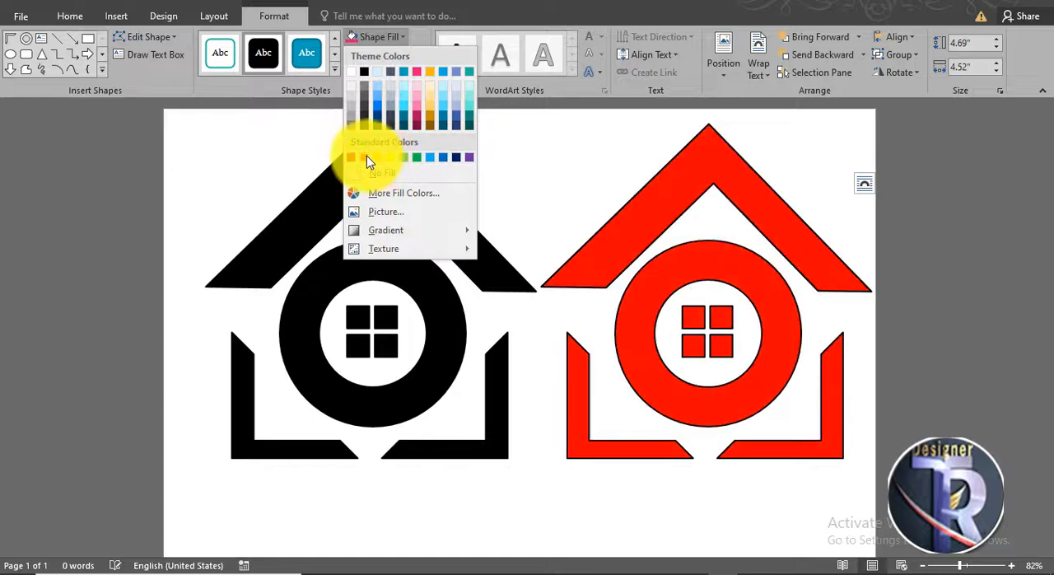
click(458, 164)
click(379, 53)
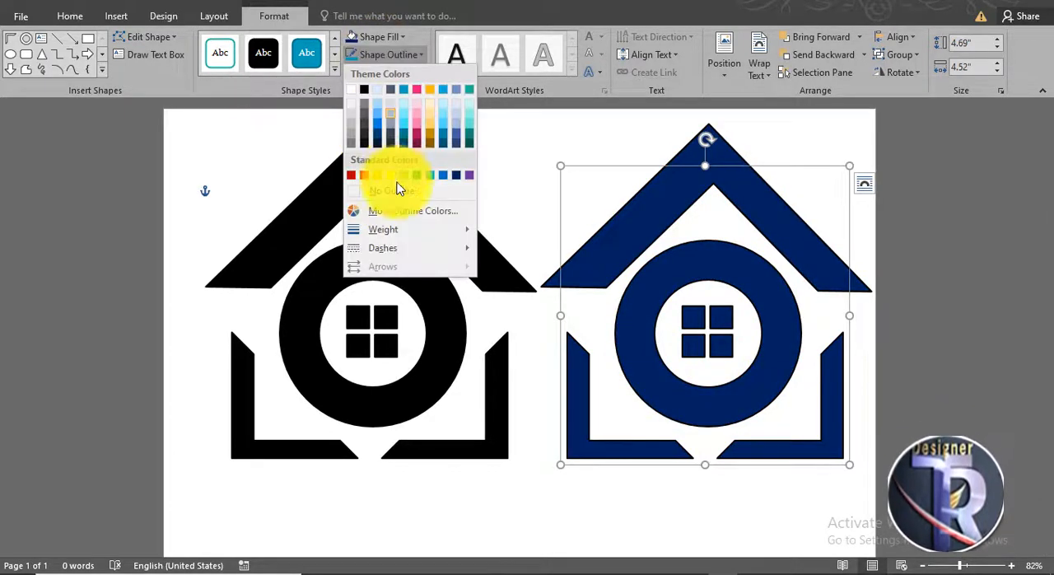
click(401, 193)
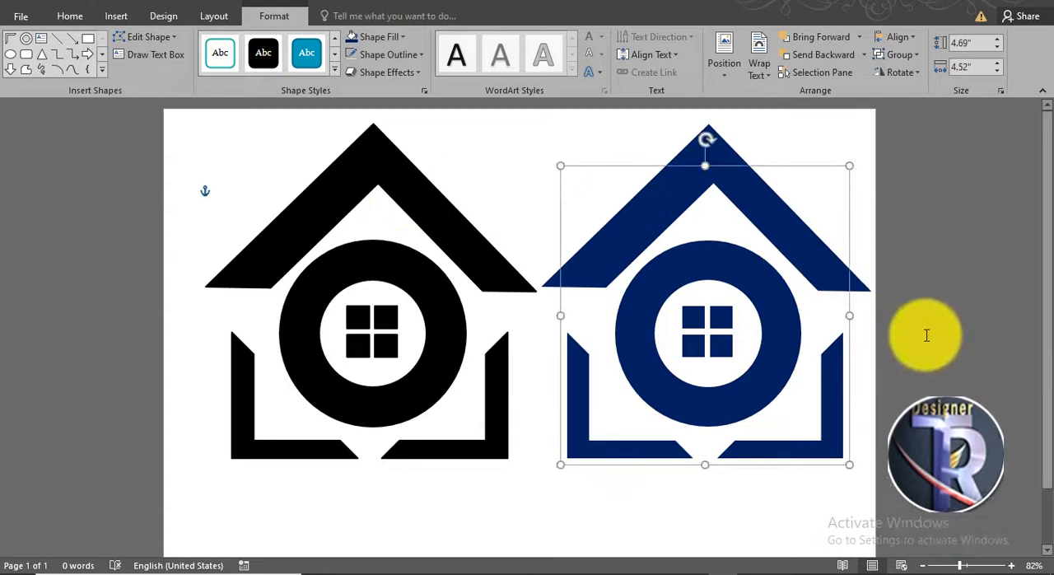
click(926, 335)
- Insert black WordArt reading "LOGO NAME" and place it centered below the two logos
scroll(924, 334, down, 2)
scroll(923, 332, up, 2)
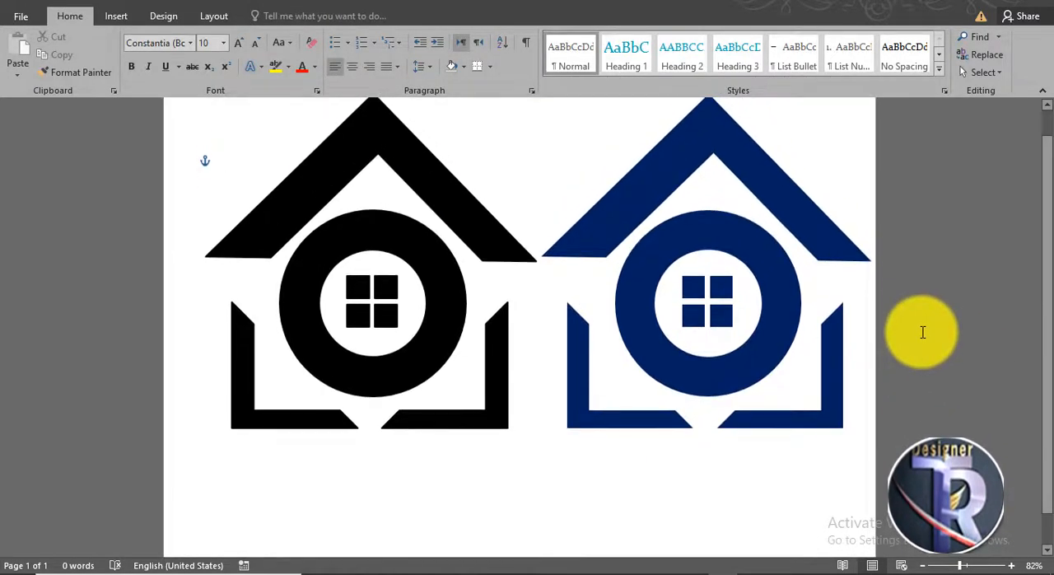
scroll(922, 332, down, 2)
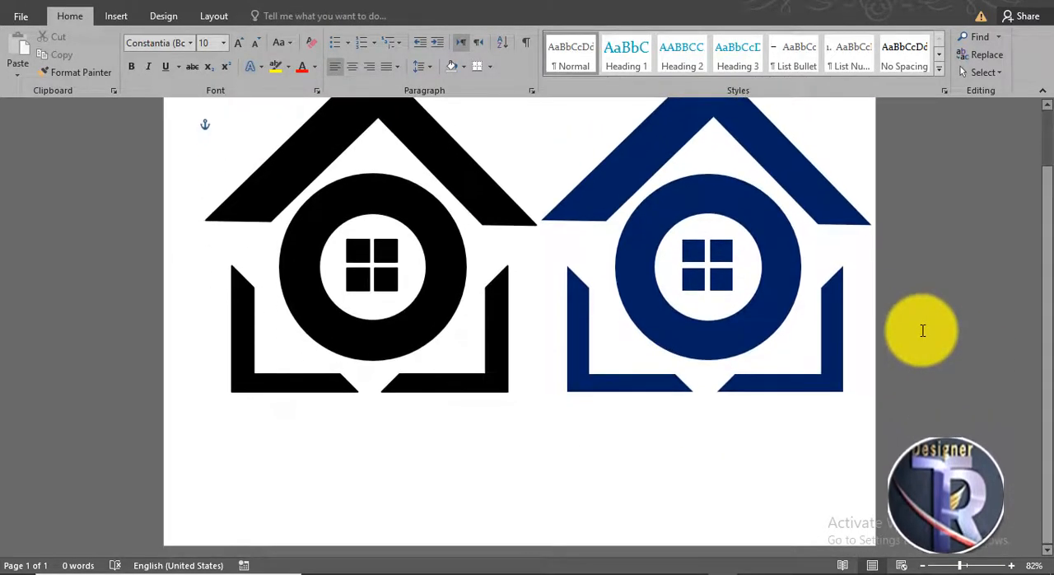
click(124, 16)
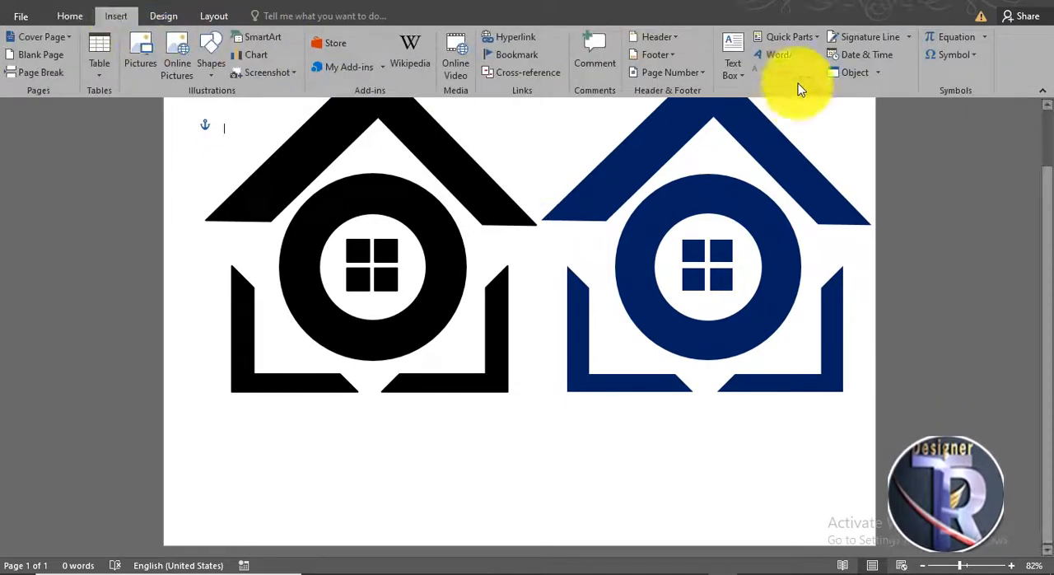
click(783, 55)
click(768, 90)
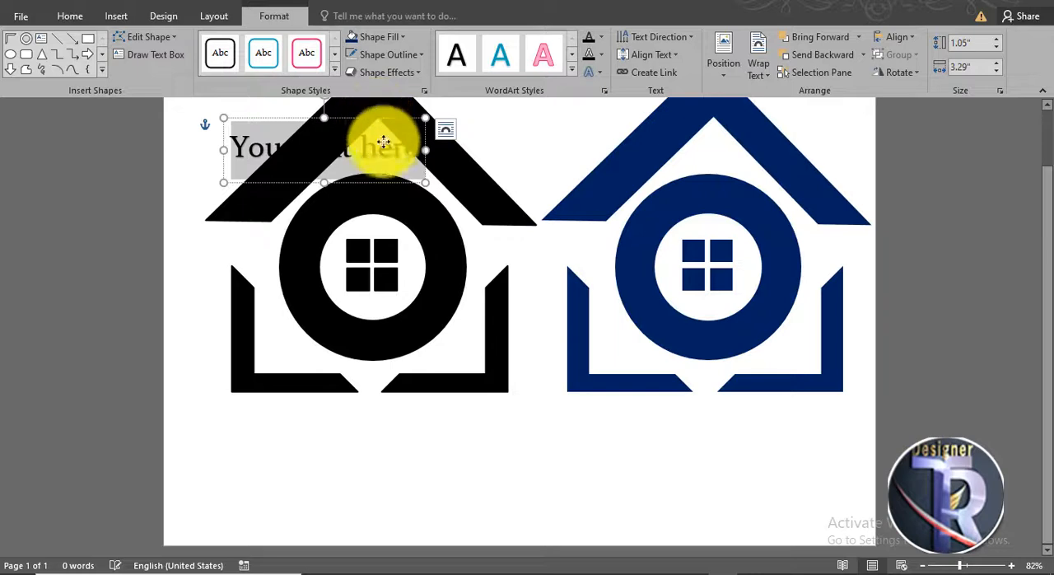
drag(383, 142, 416, 449)
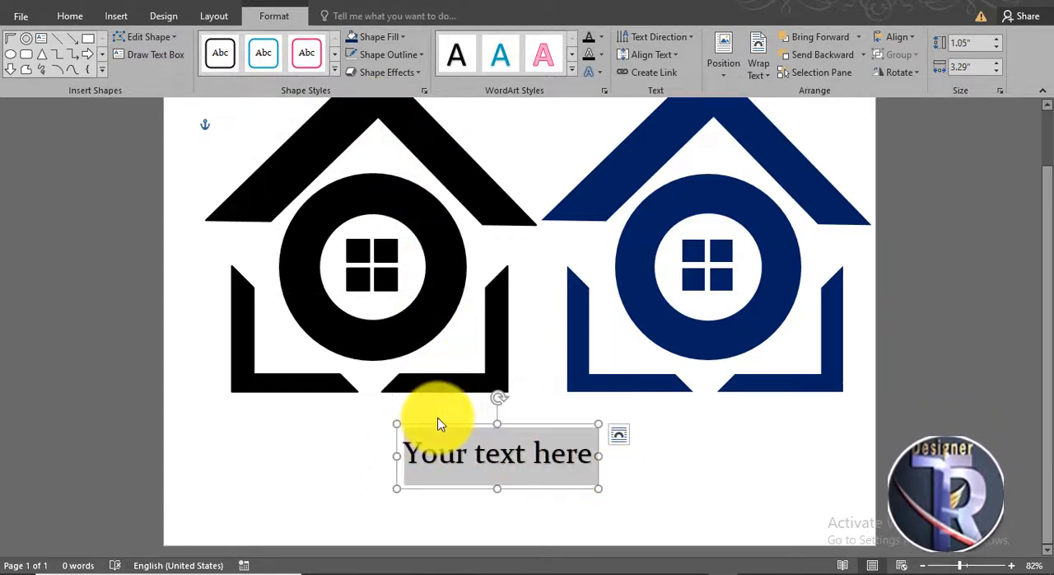
text(LOGO NAME)
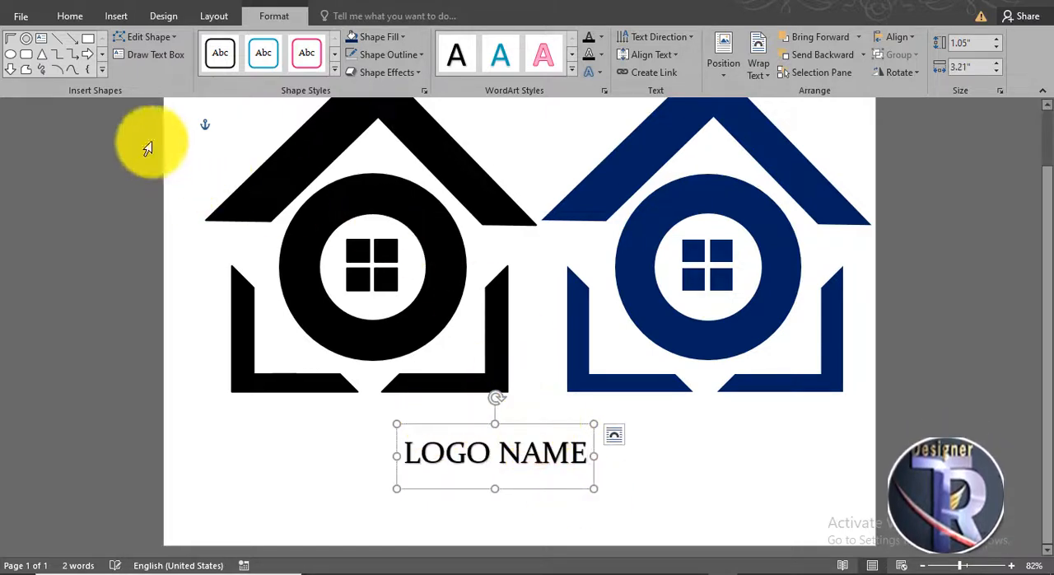
- Set the "LOGO NAME" text to Arial Black at size 48 and shift it slightly to stay centered under the logos
click(70, 16)
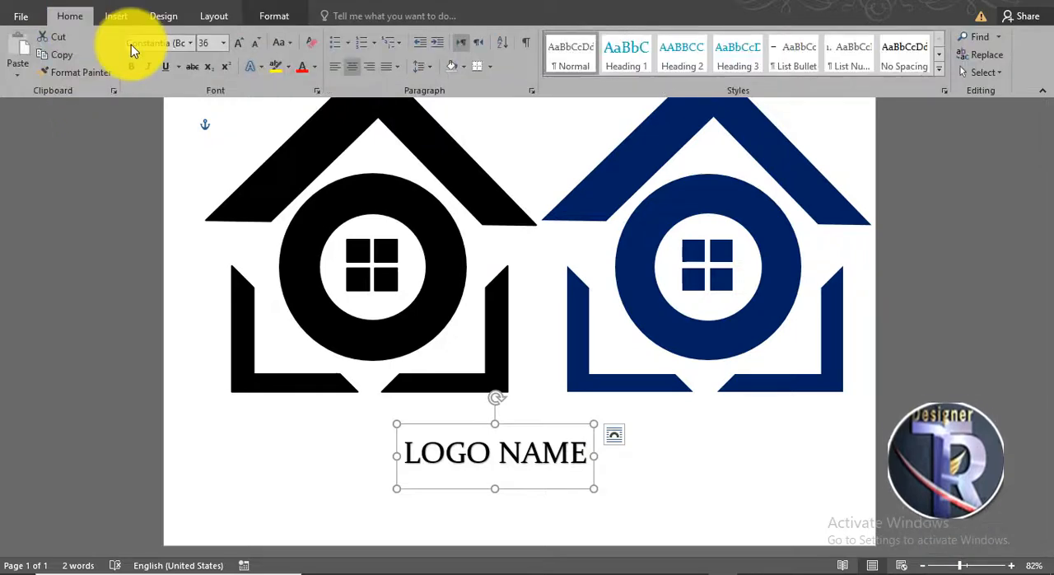
click(239, 42)
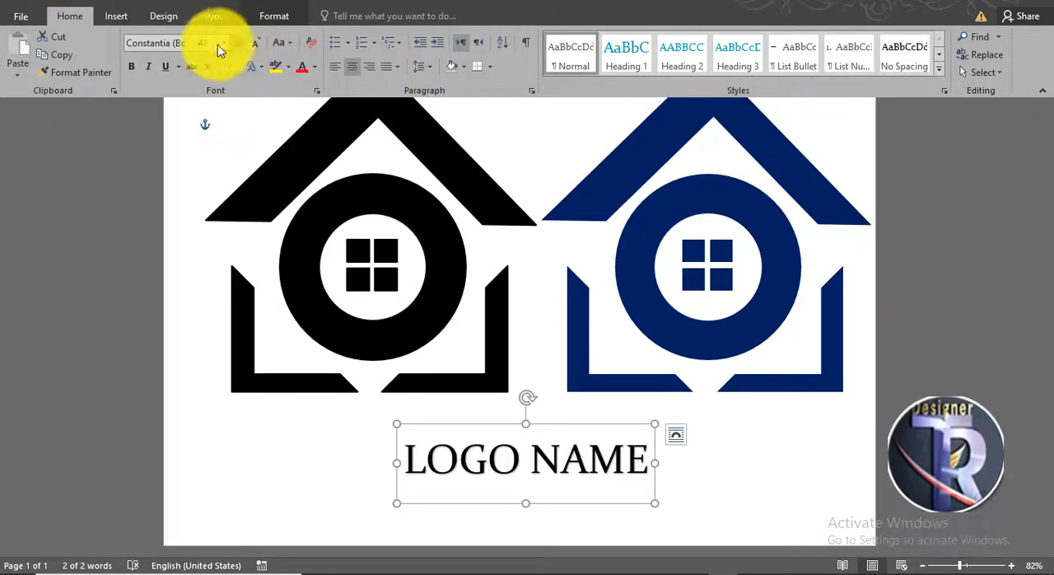
click(189, 47)
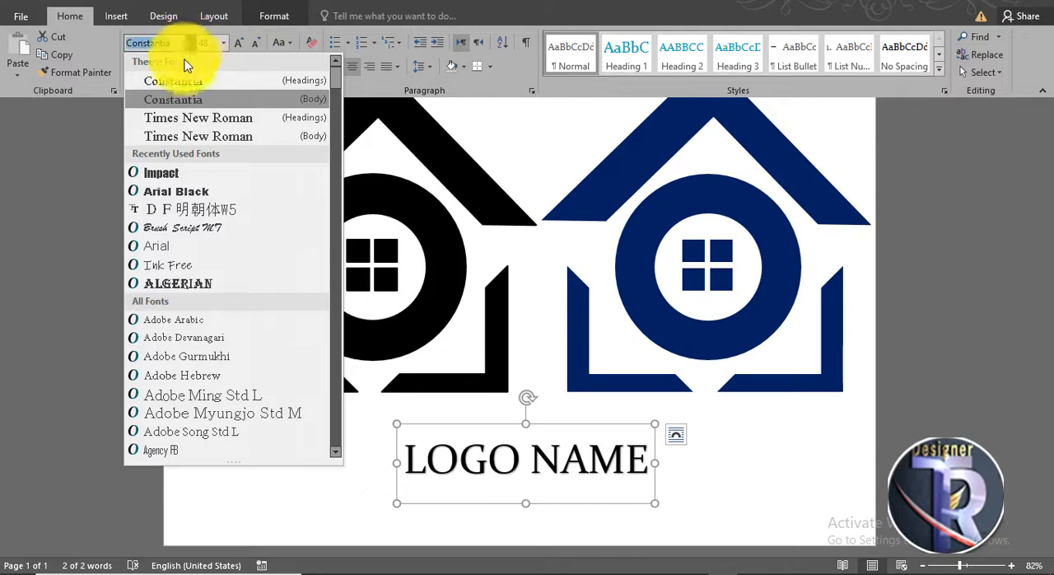
click(191, 190)
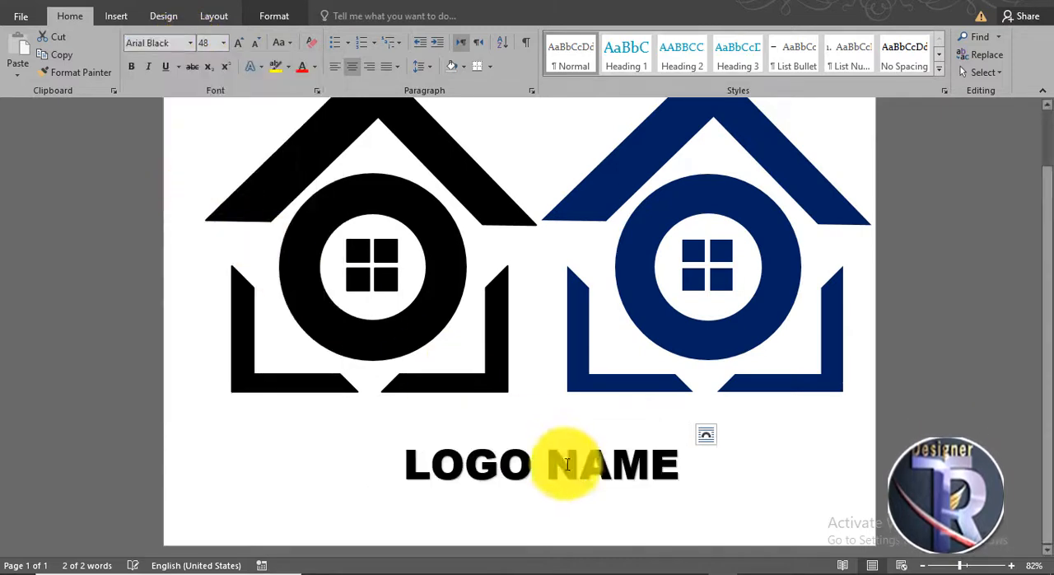
drag(574, 412, 580, 404)
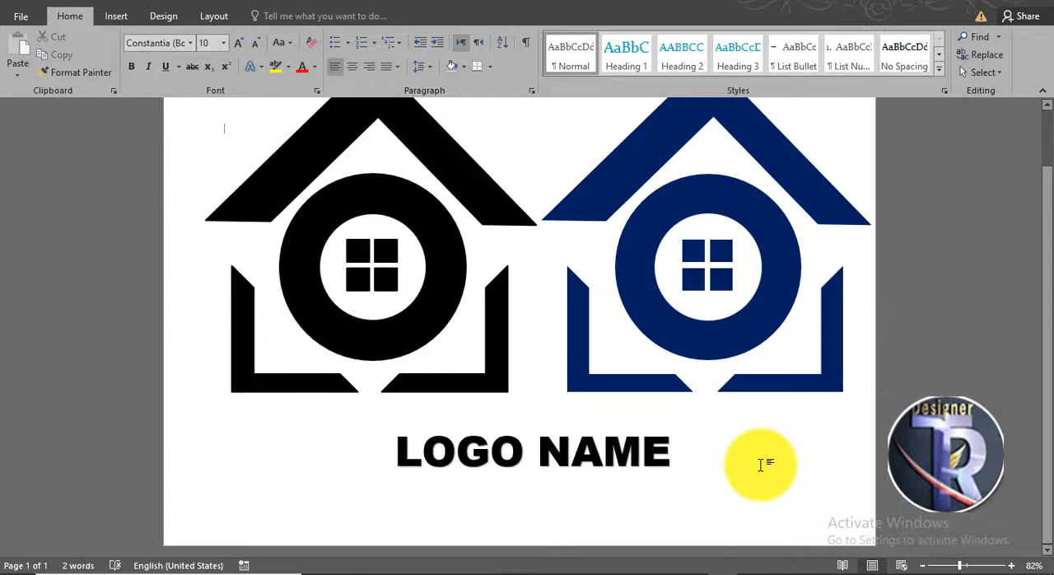
scroll(762, 464, down, 2)
scroll(762, 465, up, 1)
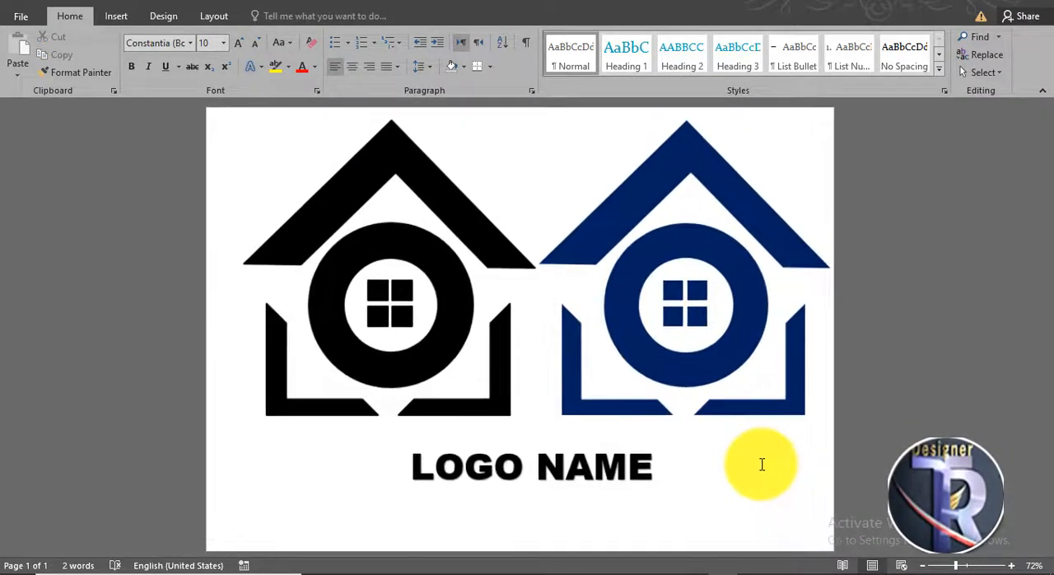